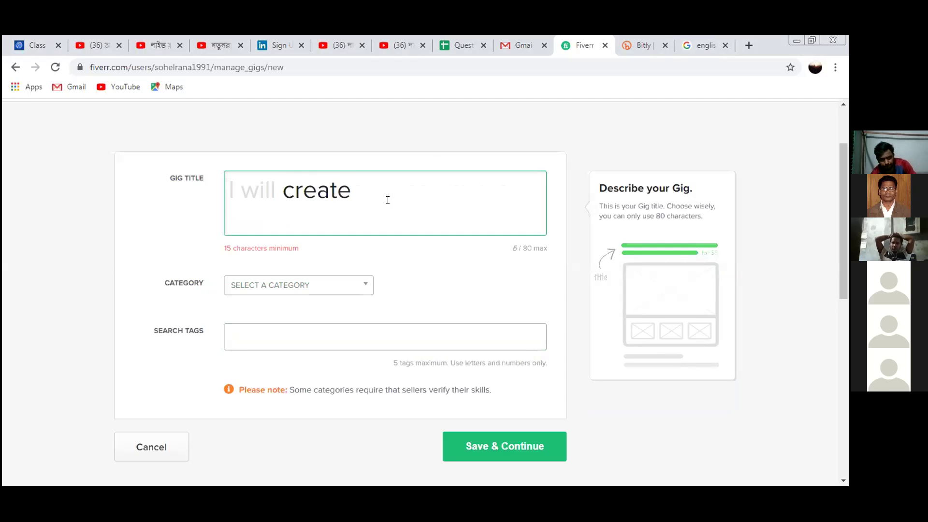
Complete the gig title so that it reads "create AI chatbot for your Website and social media"
{"action": "type", "text": "A"}
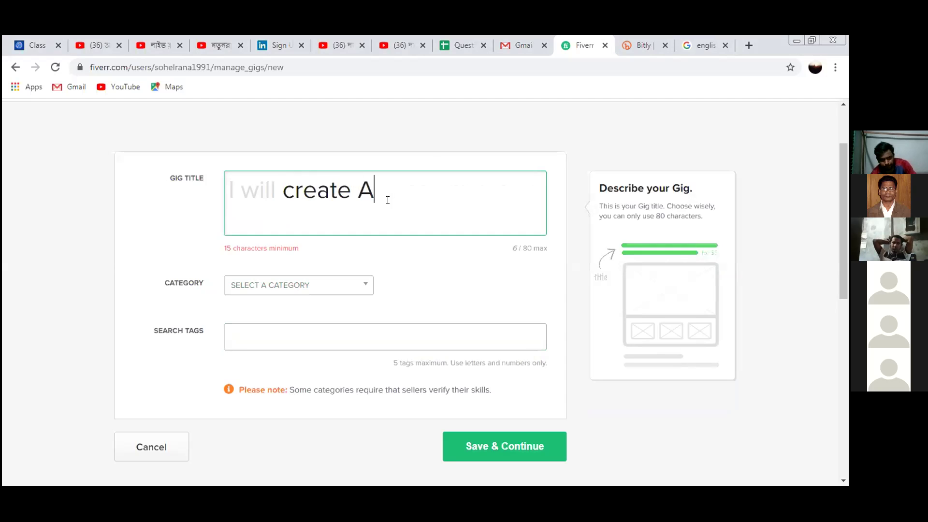
{"action": "type", "text": "I "}
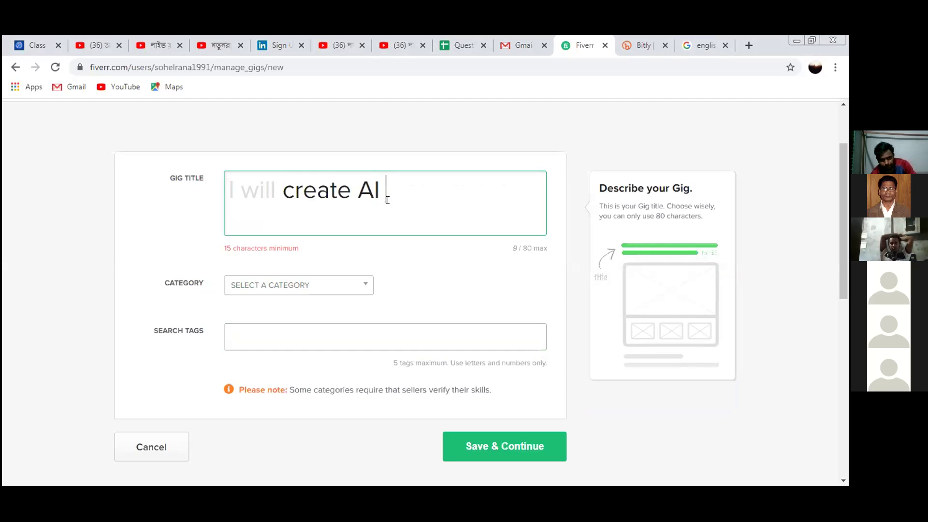
{"action": "type", "text": "cha"}
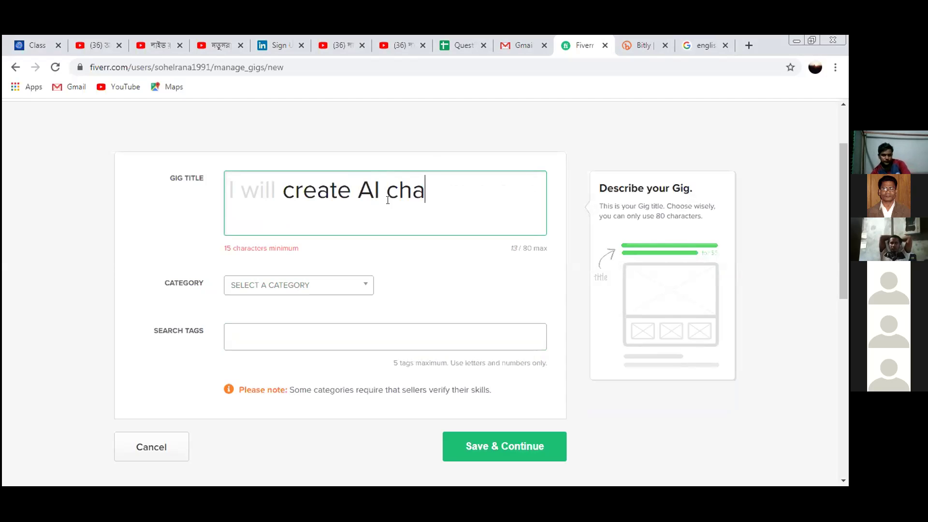
{"action": "type", "text": "tb"}
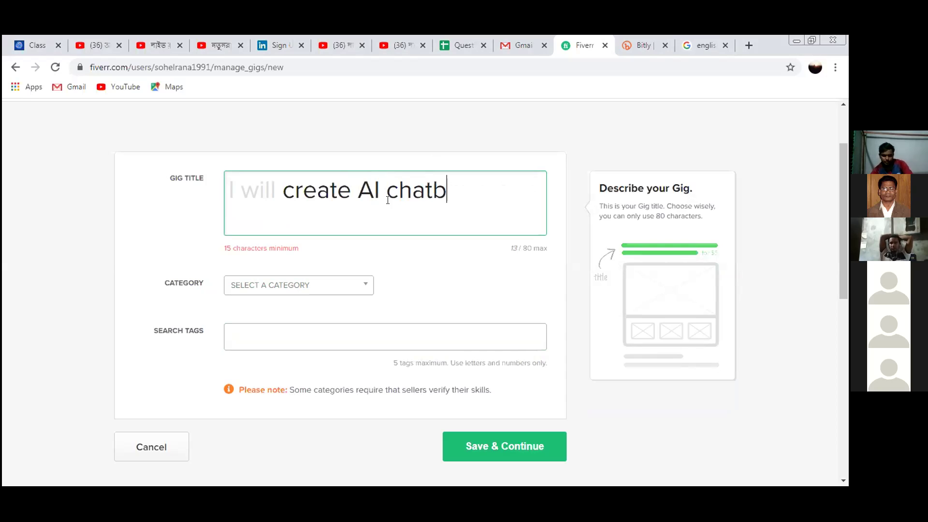
{"action": "type", "text": "ot"}
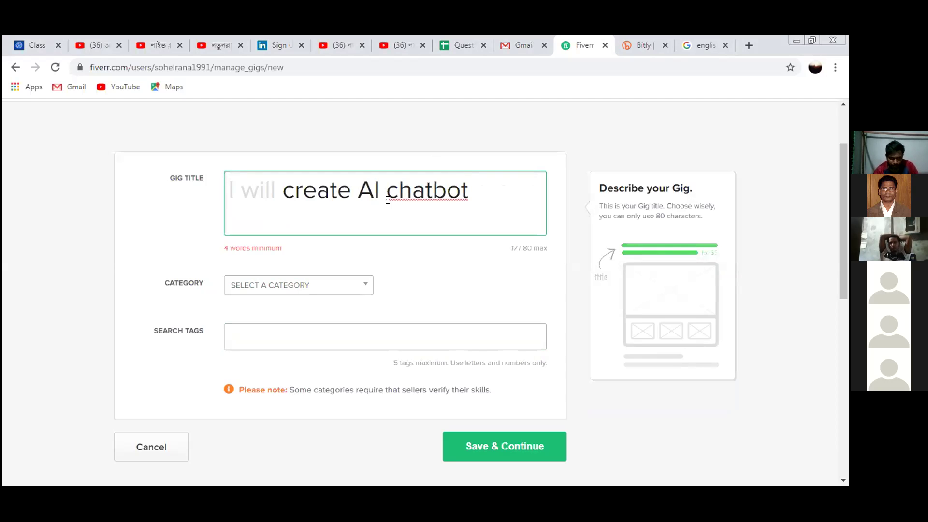
{"action": "type", "text": " for your"}
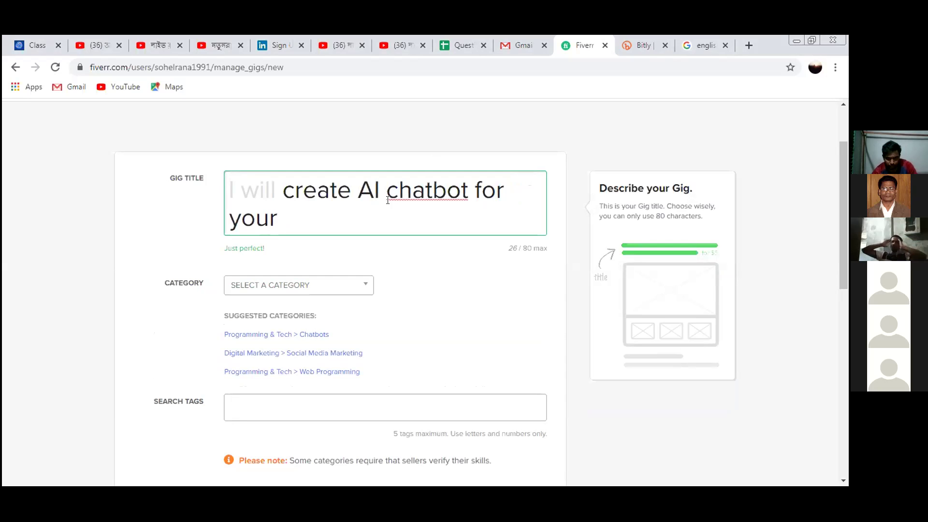
{"action": "type", "text": " We"}
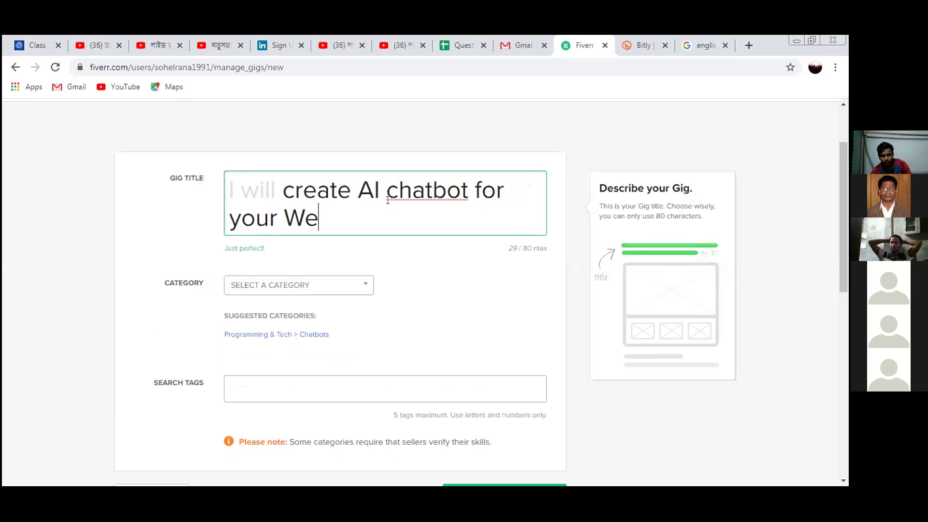
{"action": "type", "text": "bsite"}
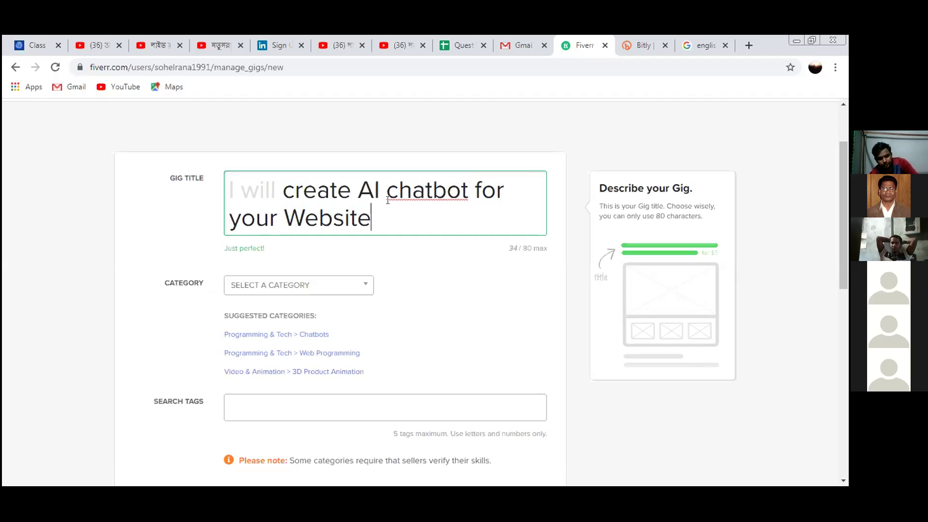
{"action": "type", "text": " and"}
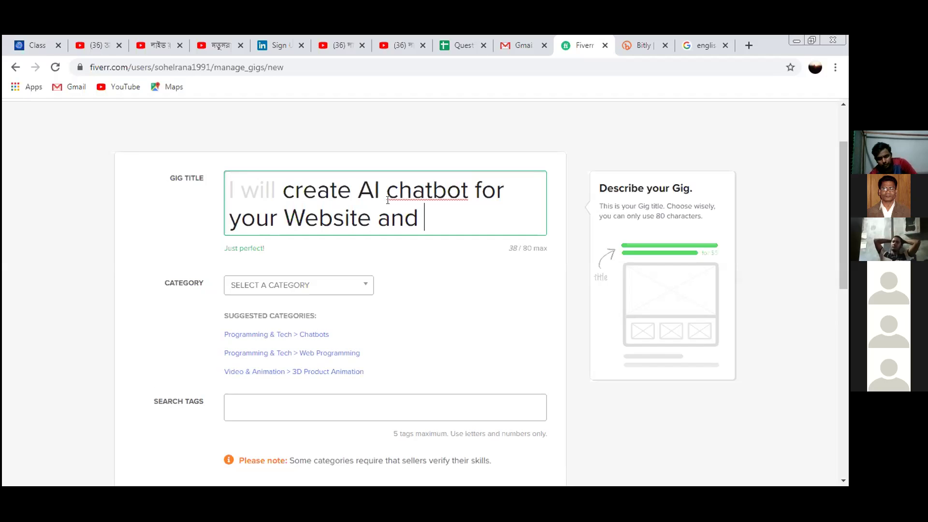
{"action": "type", "text": "social  media"}
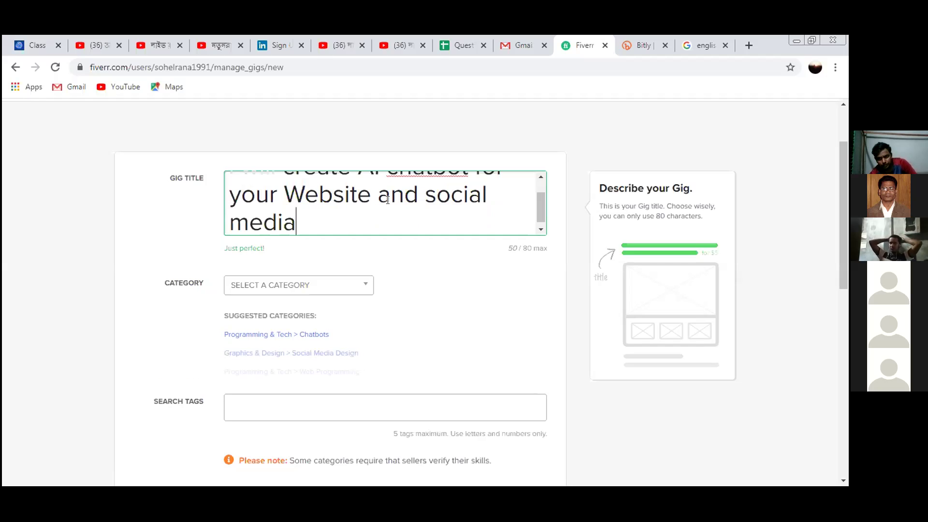
Set the gig category to Programming & Tech with the subcategory Chatbots
{"action": "left_click", "coordinate": [363, 286]}
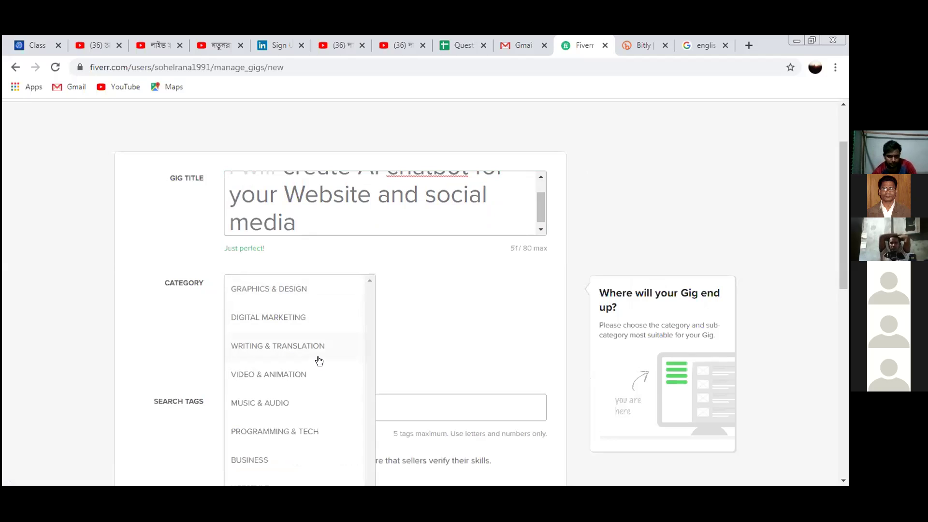
{"action": "left_click", "coordinate": [272, 431]}
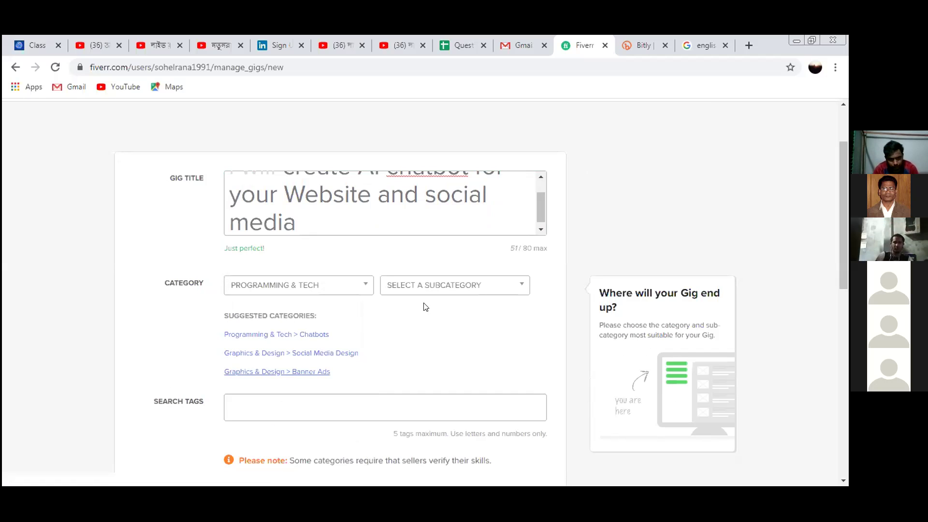
{"action": "left_click", "coordinate": [514, 286]}
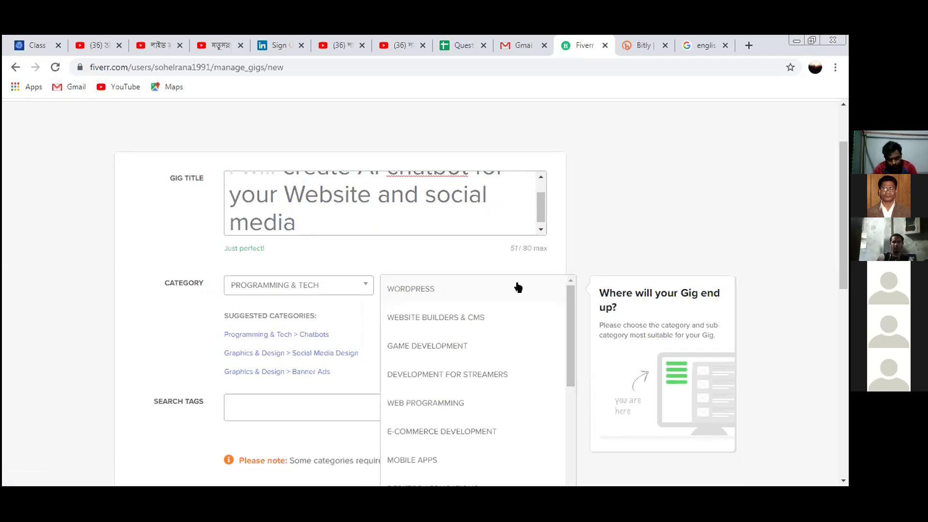
{"action": "scroll", "coordinate": [454, 364], "scroll_direction": "down", "scroll_amount": 4}
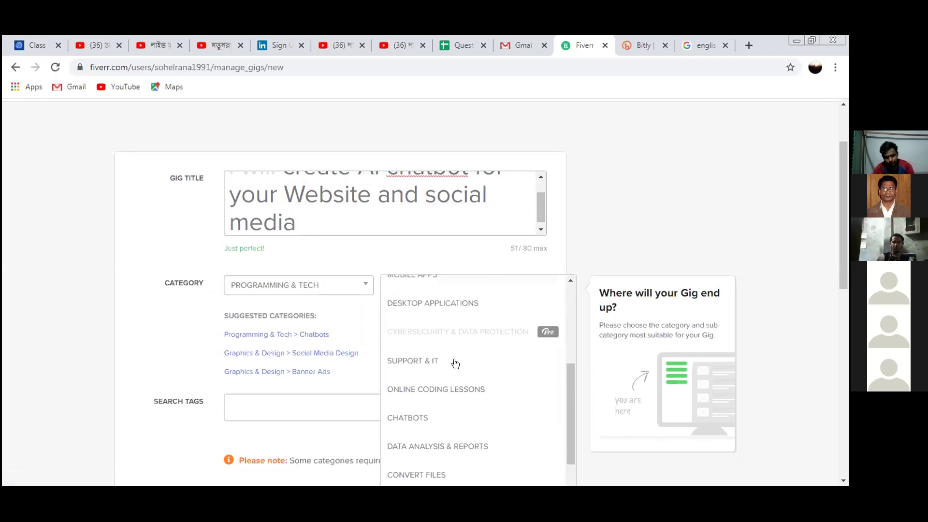
{"action": "left_click", "coordinate": [413, 417]}
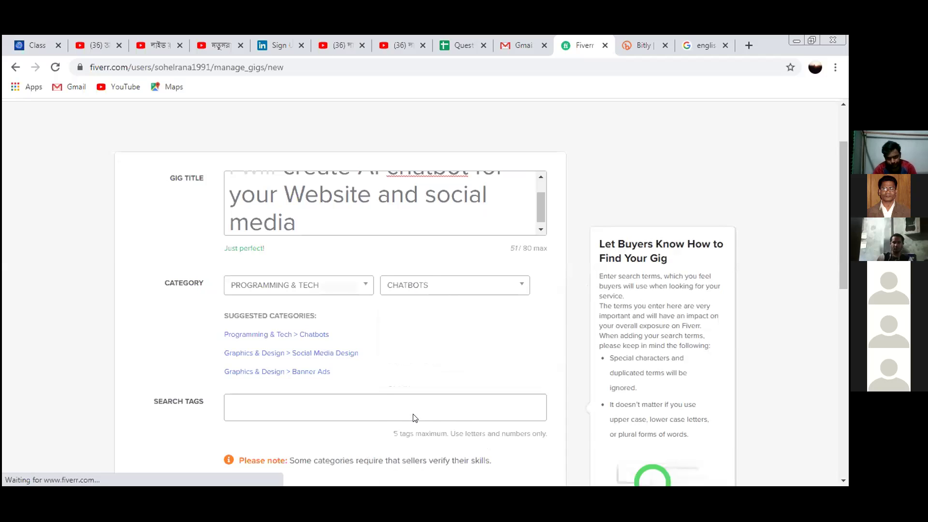
Select Shopping/Ordering, Customer Service and Social Media Engagement as the bot types in the gig metadata
{"action": "scroll", "coordinate": [334, 348], "scroll_direction": "down", "scroll_amount": 3}
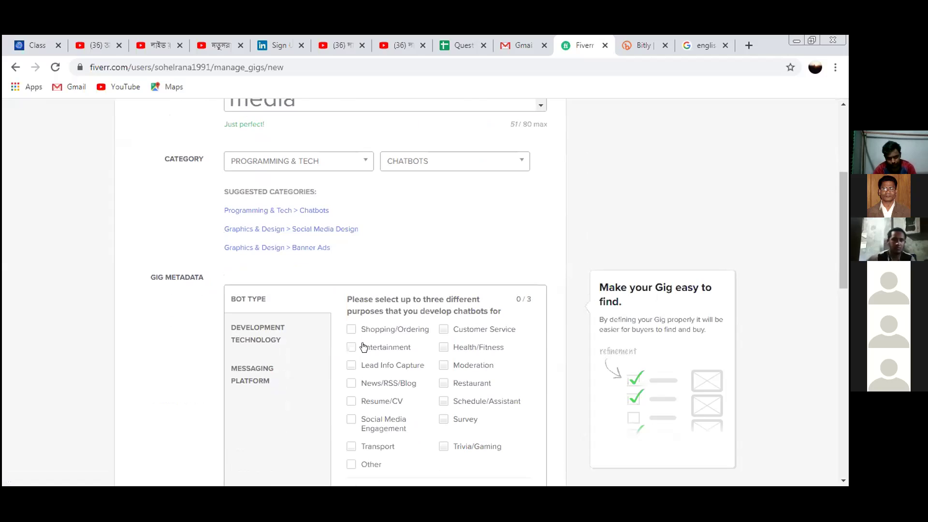
{"action": "scroll", "coordinate": [344, 321], "scroll_direction": "down", "scroll_amount": 2}
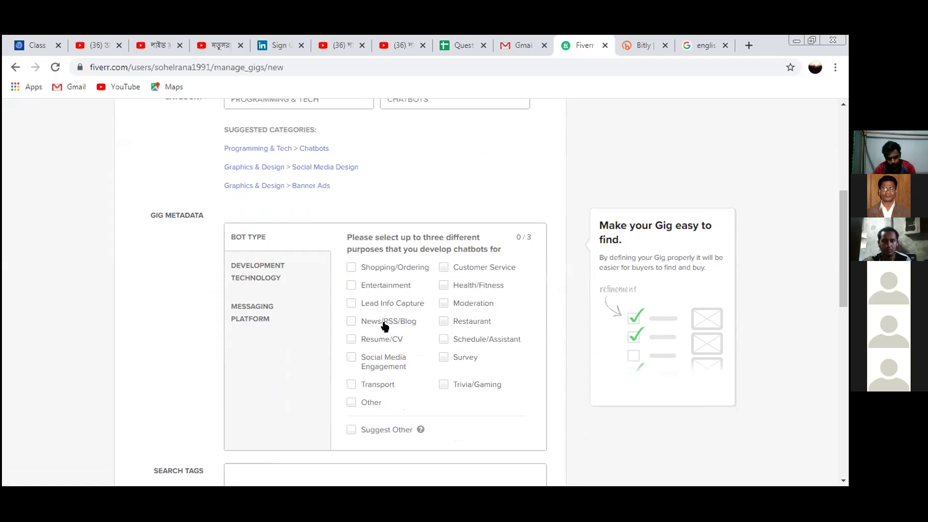
{"action": "left_click", "coordinate": [350, 268]}
{"action": "left_click", "coordinate": [444, 267]}
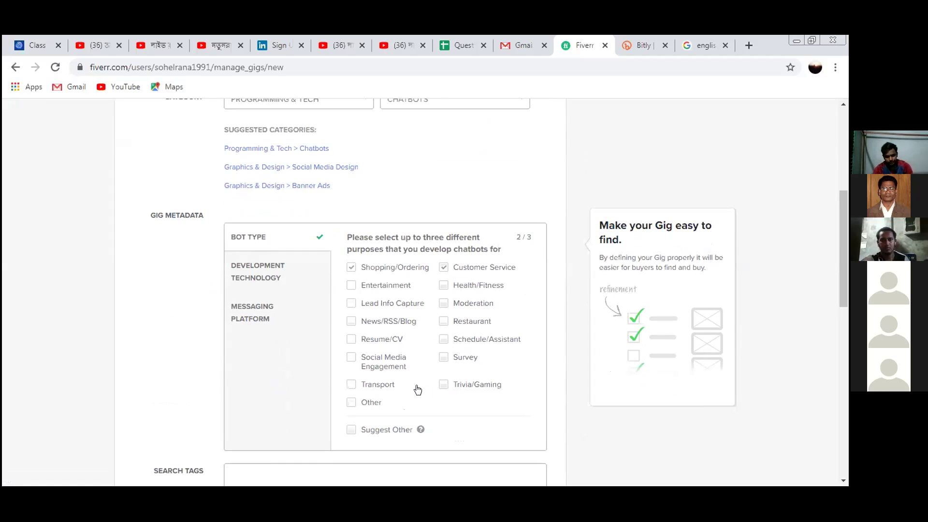
{"action": "left_click", "coordinate": [351, 357]}
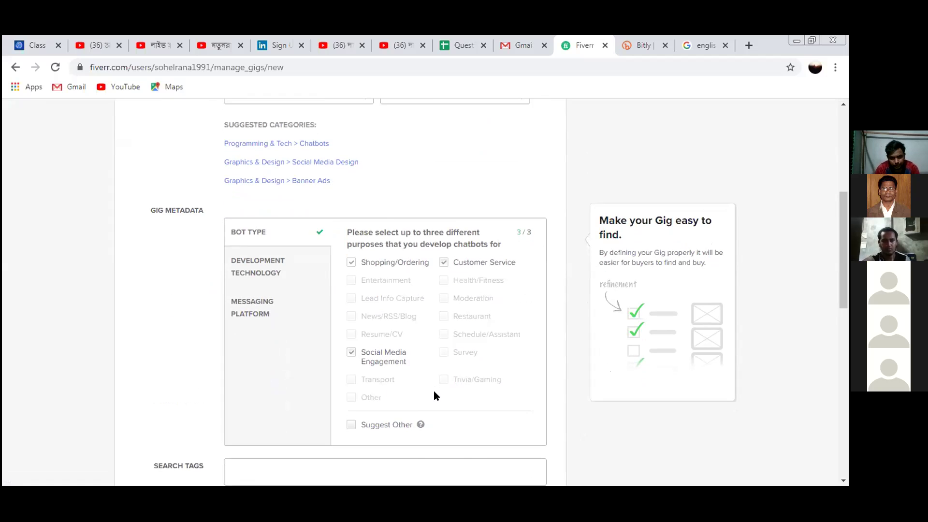
Try "chatbot" as a search tag for the gig and clear the entry
{"action": "scroll", "coordinate": [433, 394], "scroll_direction": "down", "scroll_amount": 4}
{"action": "left_click", "coordinate": [251, 289]}
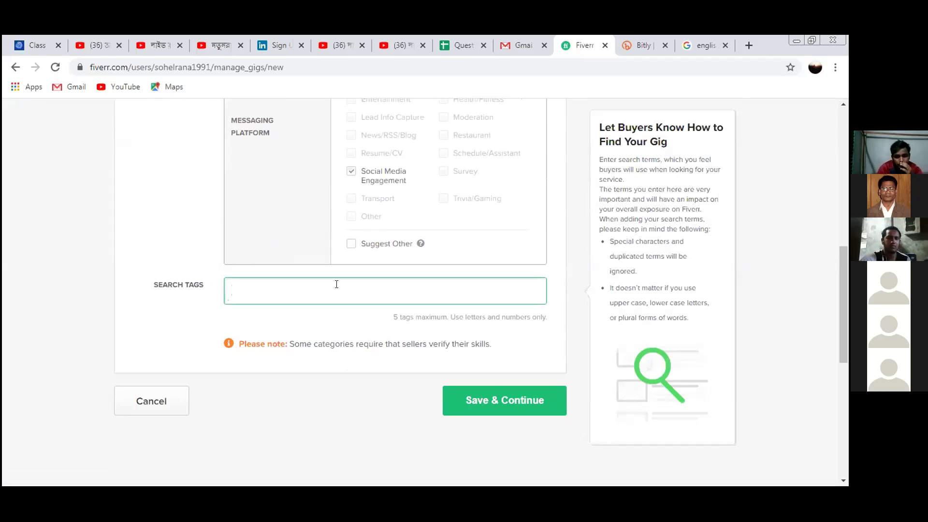
{"action": "type", "text": "chat"}
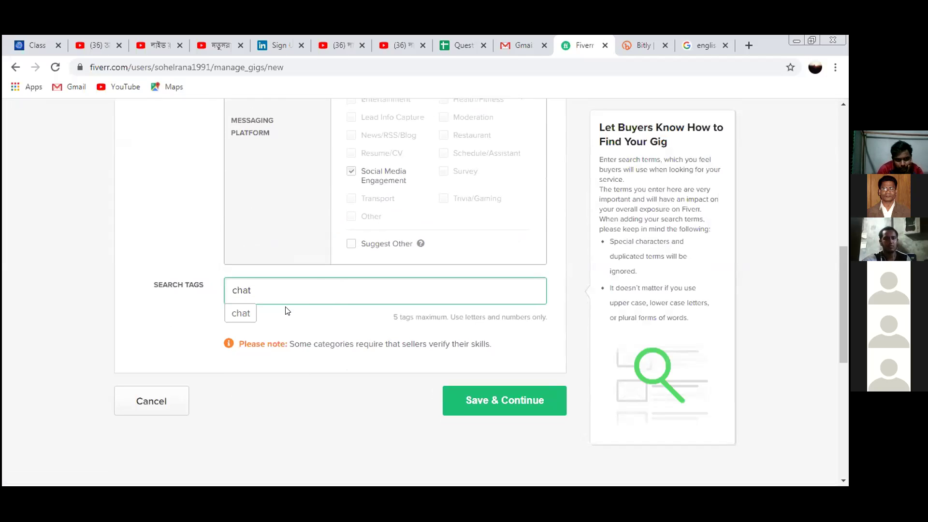
{"action": "type", "text": "bot"}
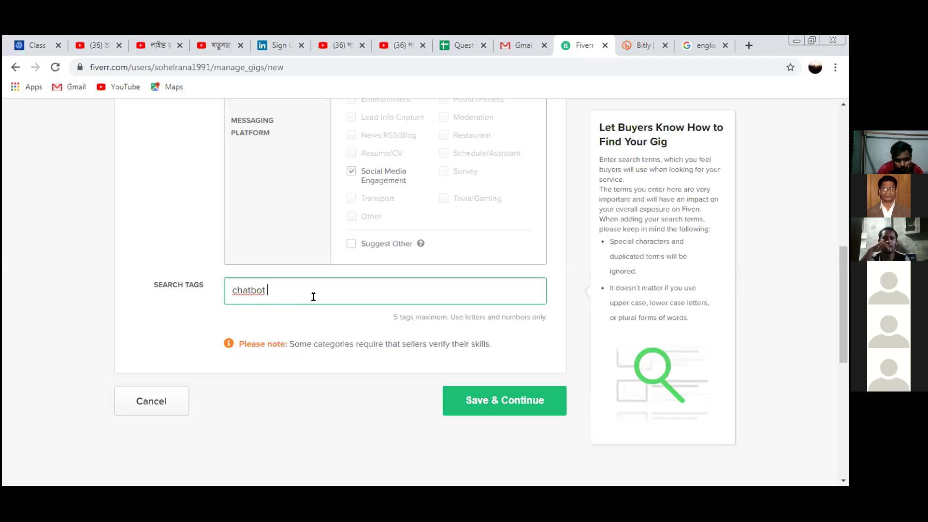
{"action": "key", "text": "BackSpace"}
{"action": "key", "text": "BackSpace"}
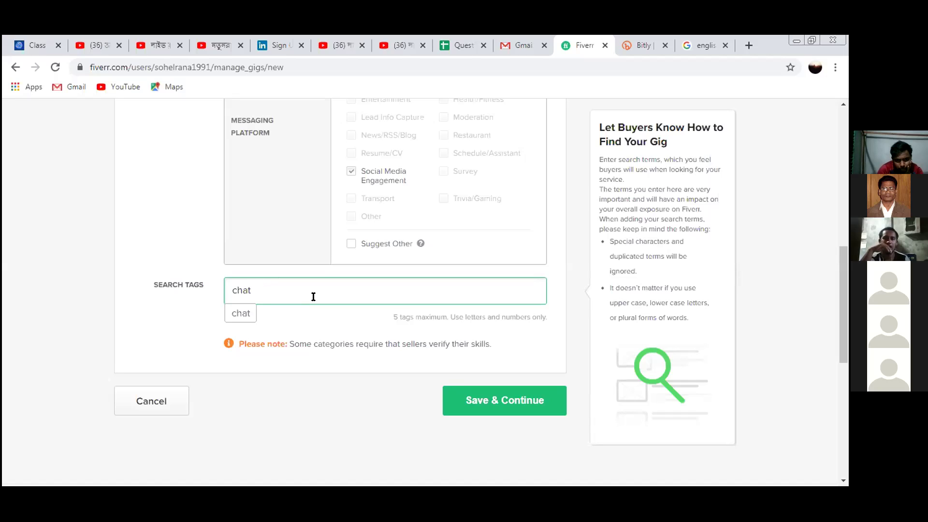
{"action": "key", "text": "BackSpace"}
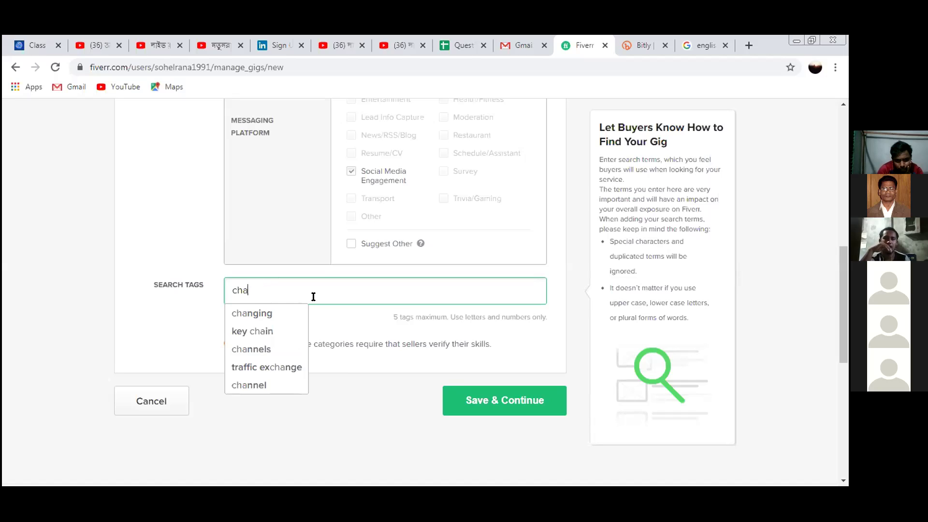
{"action": "key", "text": "BackSpace"}
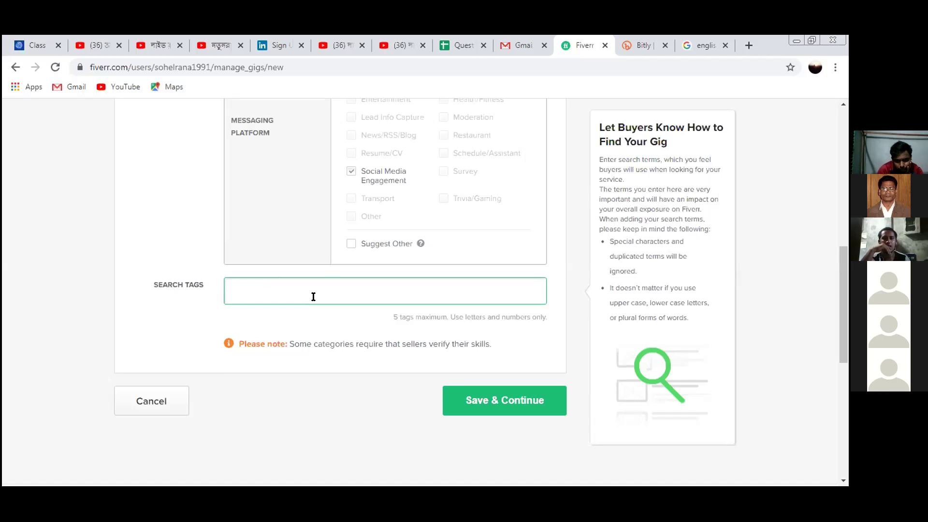
Try a Facebook Chatbot search tag, entering "Facebook Chatbo", and clear the search tags field
{"action": "type", "text": "Facebook"}
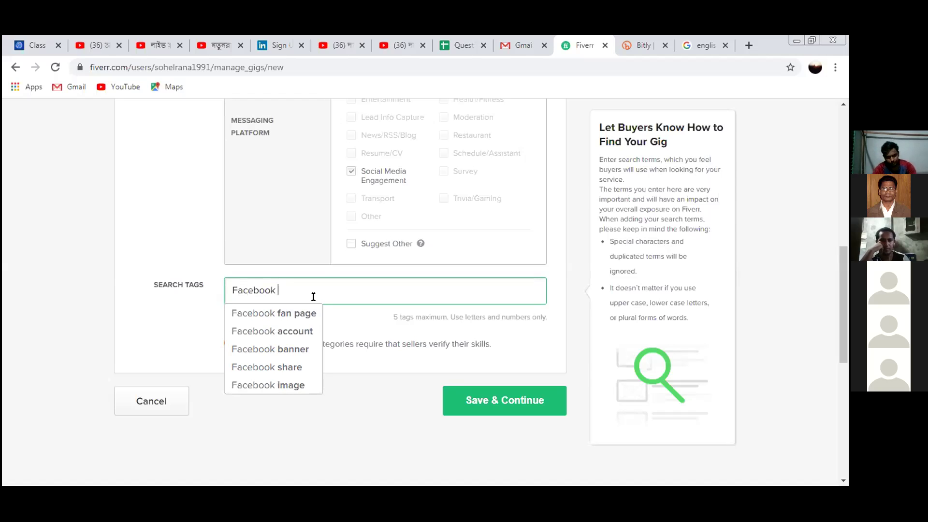
{"action": "type", "text": " Chatbo"}
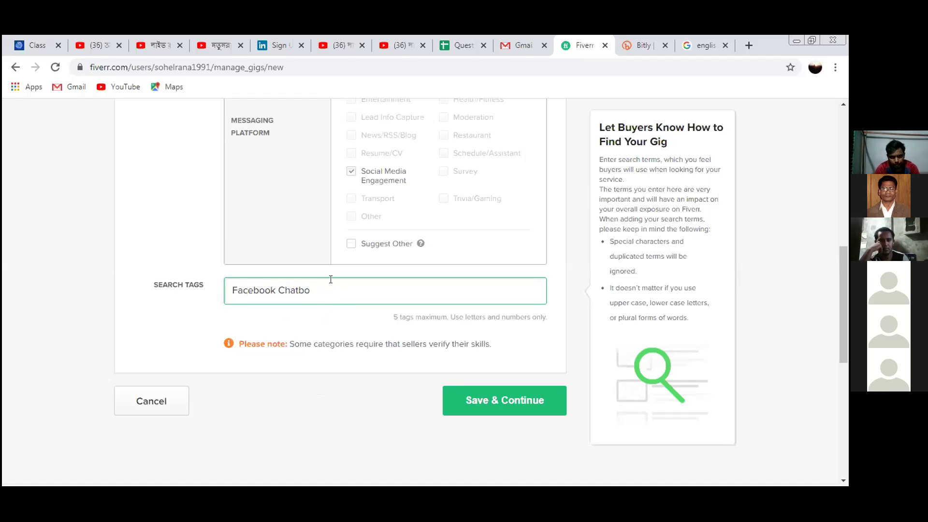
{"action": "key", "text": "BackSpace"}
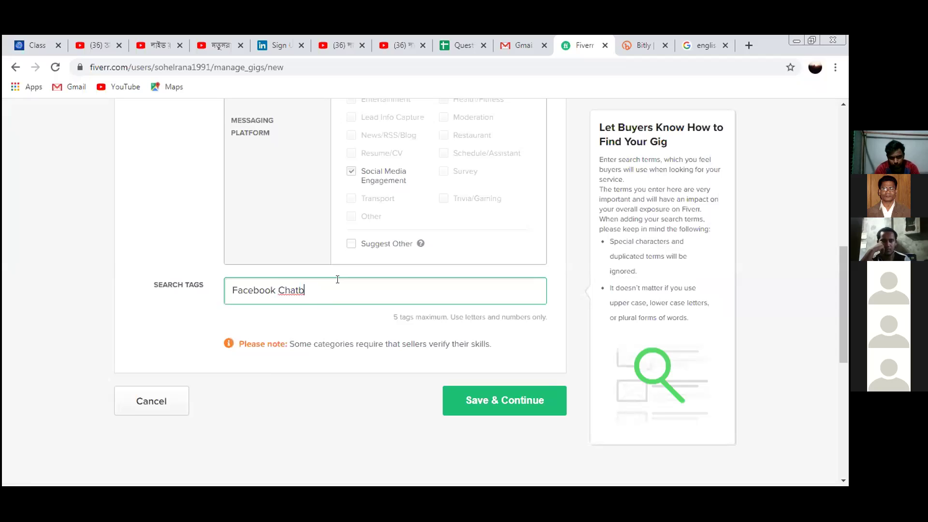
{"action": "key", "text": "BackSpace"}
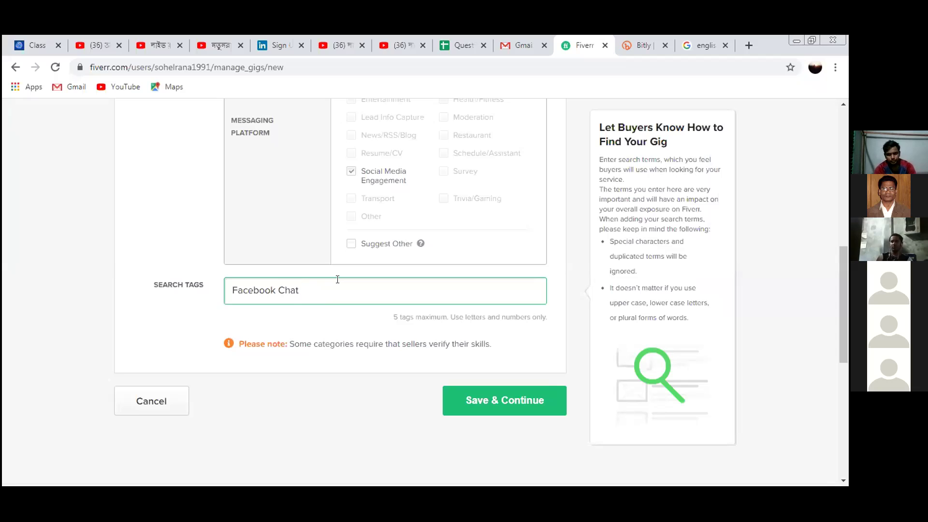
{"action": "key", "text": "BackSpace"}
{"action": "key", "text": "BackSpace"}
{"action": "key", "text": "BackSpace"}
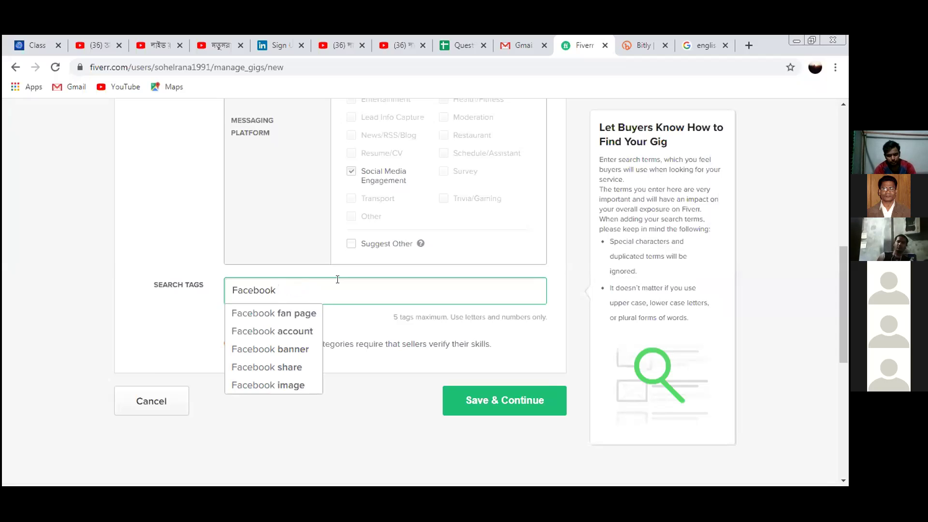
{"action": "key", "text": "BackSpace"}
{"action": "key", "text": "BackSpace"}
{"action": "key", "text": "BackSpace"}
{"action": "key", "text": "BackSpace"}
{"action": "key", "text": "BackSpace"}
{"action": "key", "text": "BackSpace"}
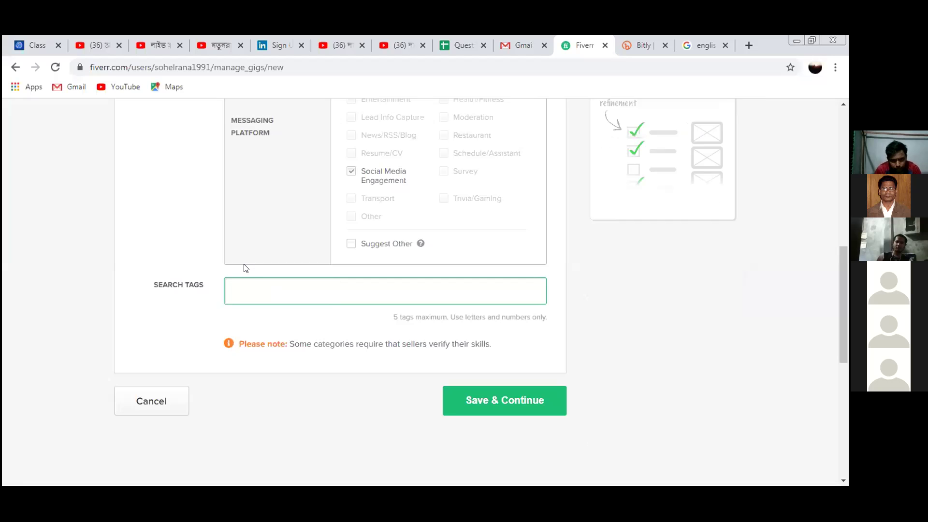
Apply the suggested category Programming & Tech > Chatbots to the gig
{"action": "scroll", "coordinate": [202, 227], "scroll_direction": "up", "scroll_amount": 4}
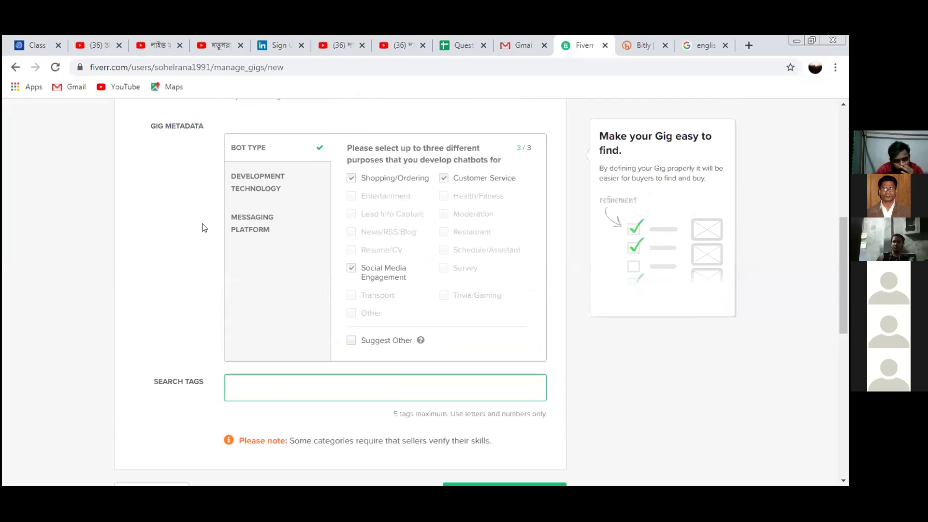
{"action": "scroll", "coordinate": [202, 228], "scroll_direction": "up", "scroll_amount": 1}
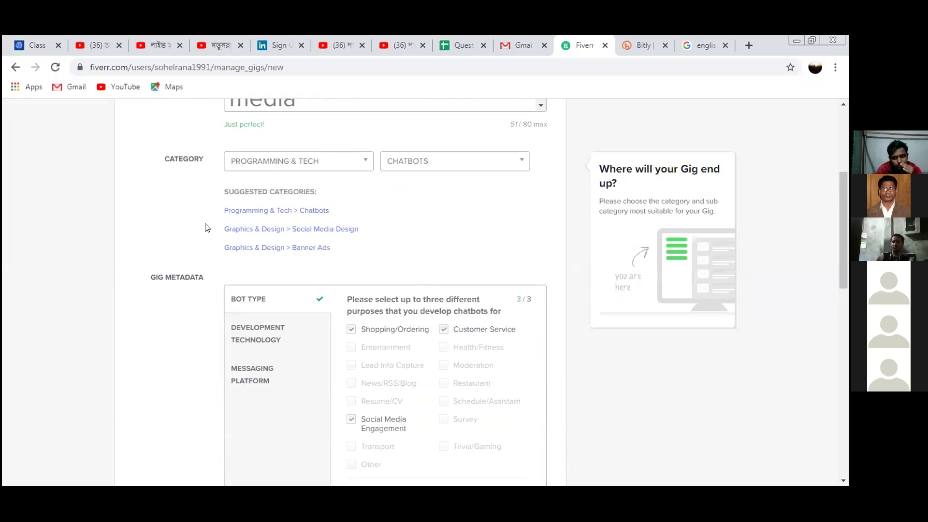
{"action": "left_click", "coordinate": [315, 211]}
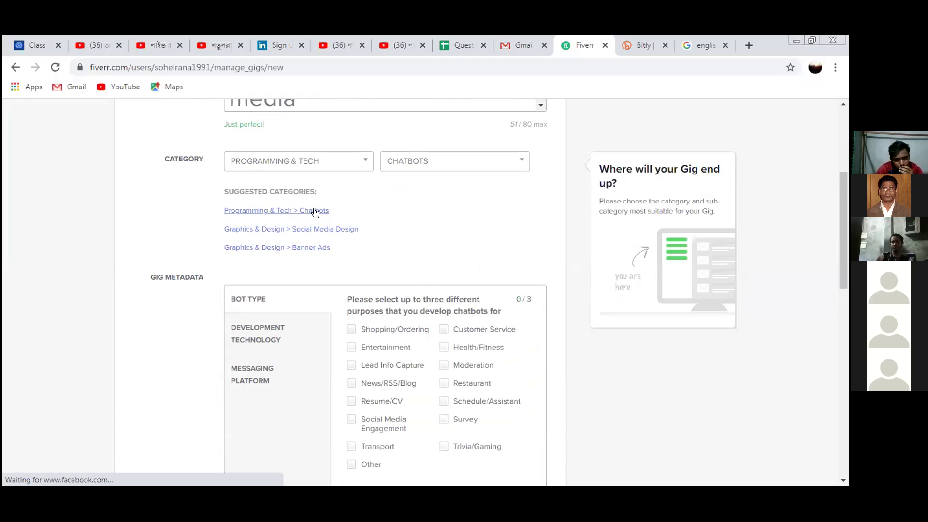
{"action": "left_click", "coordinate": [315, 211]}
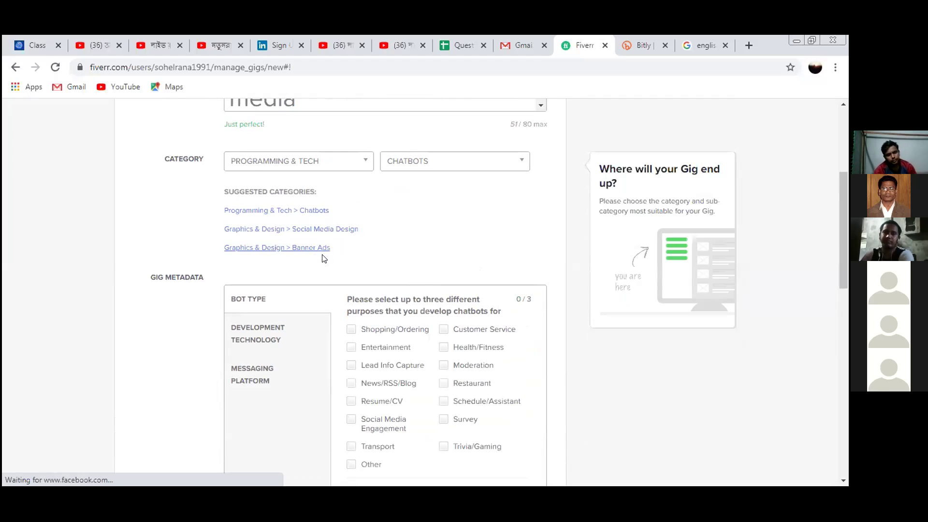
Try the suggested category Graphics & Design > Social Media Design and switch back to Programming & Tech > Chatbots
{"action": "left_click", "coordinate": [313, 228]}
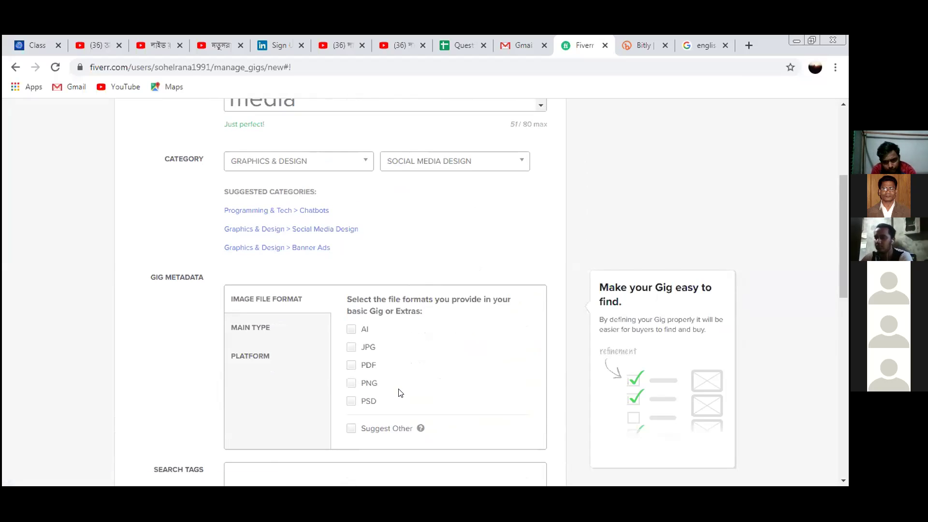
{"action": "left_click", "coordinate": [296, 210]}
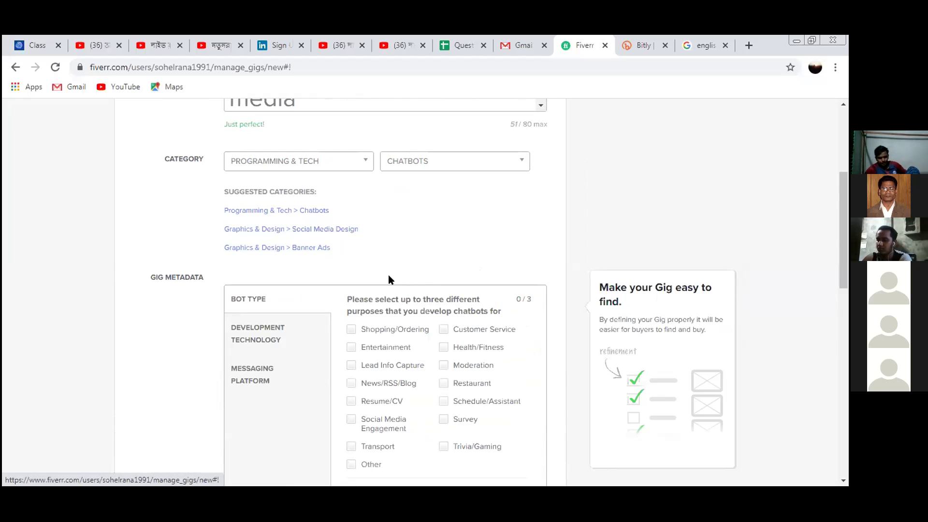
Select Shopping/Ordering, Customer Service and Social Media Engagement as the three bot types in the gig metadata
{"action": "left_click", "coordinate": [351, 332]}
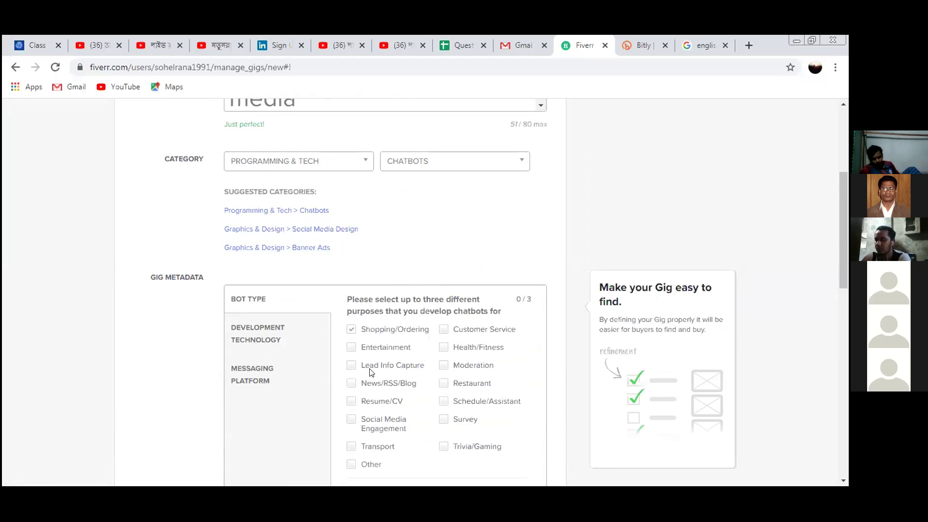
{"action": "left_click", "coordinate": [444, 329]}
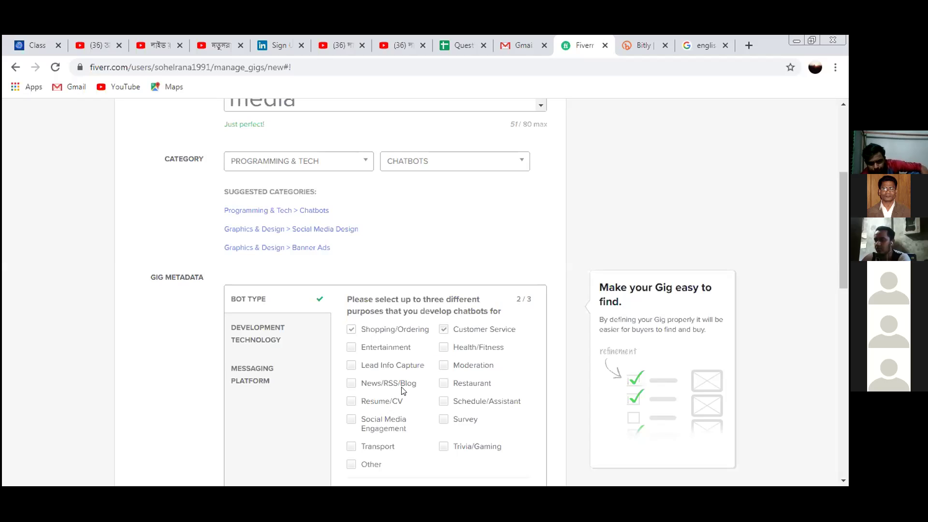
{"action": "left_click", "coordinate": [351, 419]}
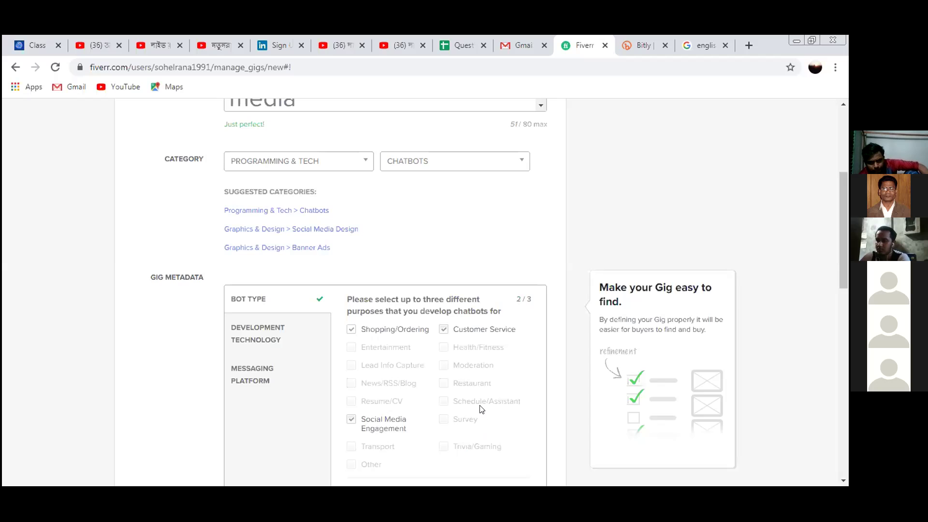
Try "ChatBot" as a search tag for the gig and clear the entry
{"action": "scroll", "coordinate": [499, 387], "scroll_direction": "down", "scroll_amount": 3}
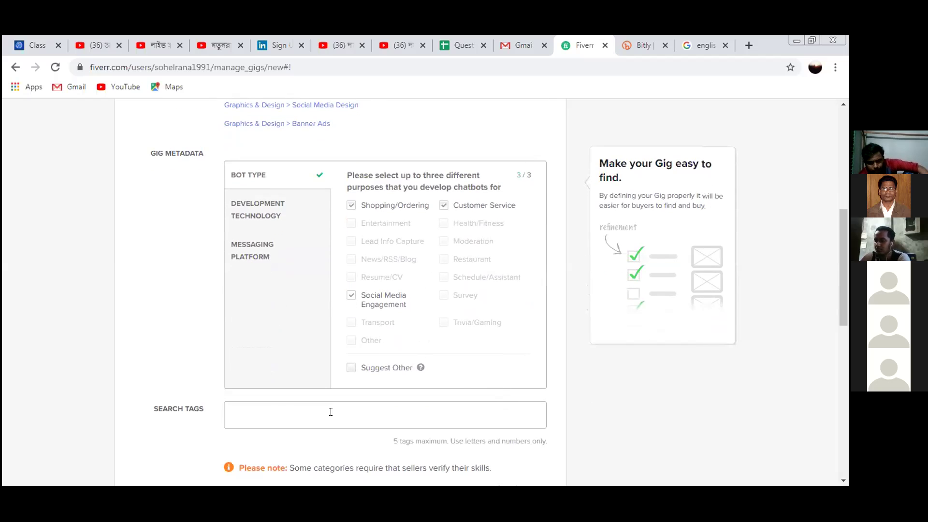
{"action": "left_click", "coordinate": [281, 409]}
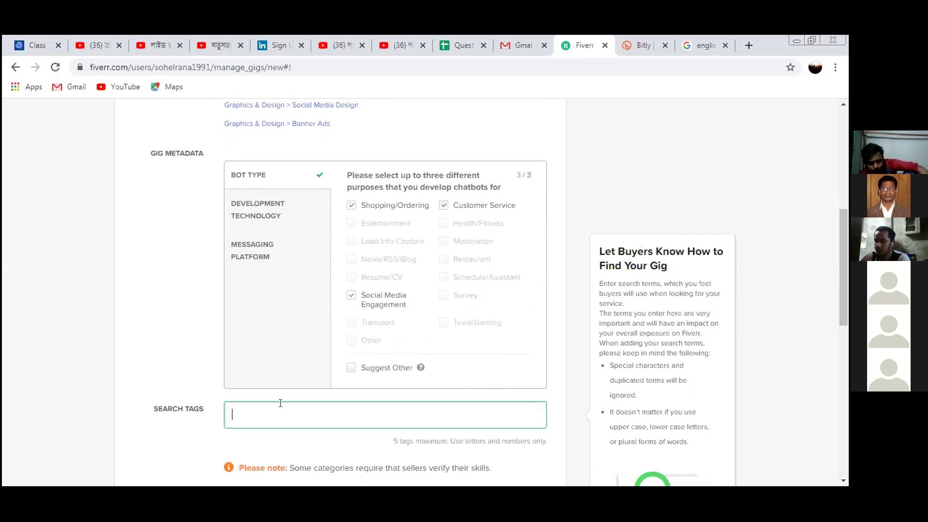
{"action": "type", "text": "chat"}
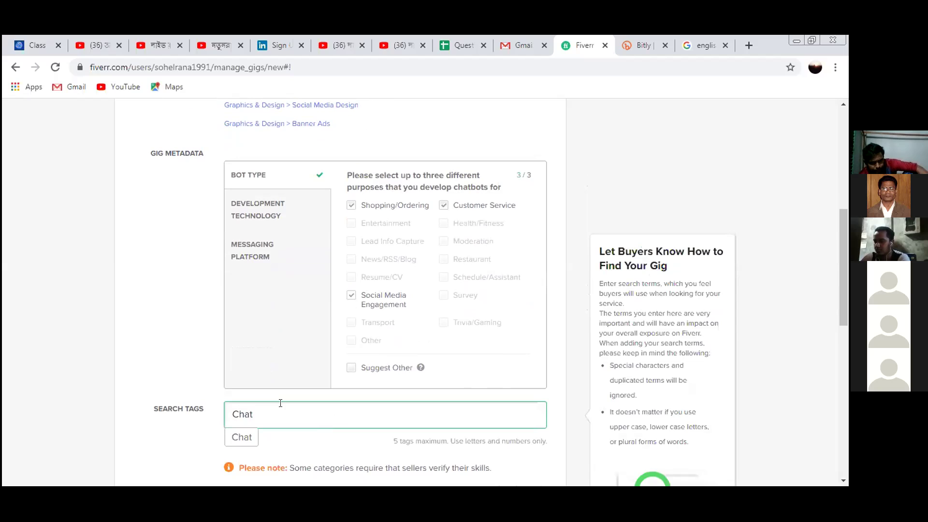
{"action": "type", "text": "Bot"}
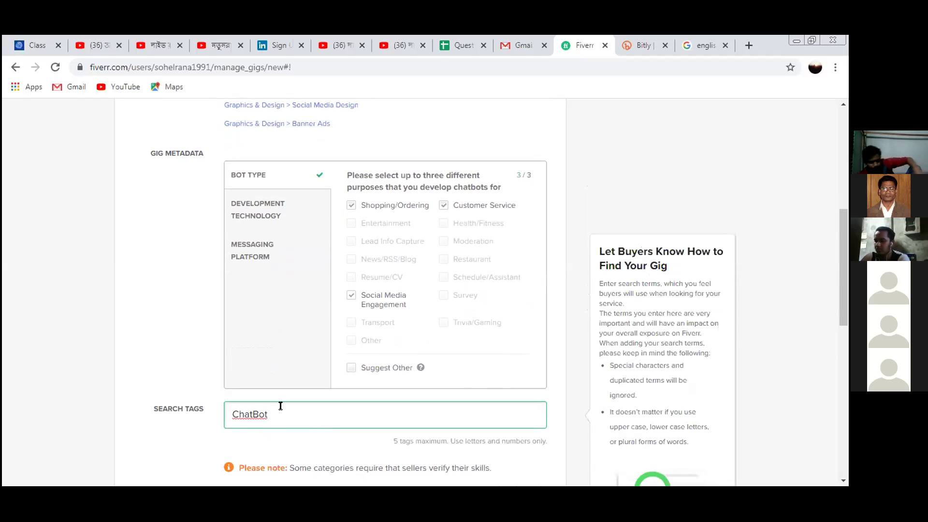
{"action": "key", "text": "BackSpace"}
{"action": "key", "text": "BackSpace"}
{"action": "key", "text": "BackSpace"}
{"action": "key", "text": "BackSpace"}
{"action": "key", "text": "BackSpace"}
{"action": "key", "text": "BackSpace"}
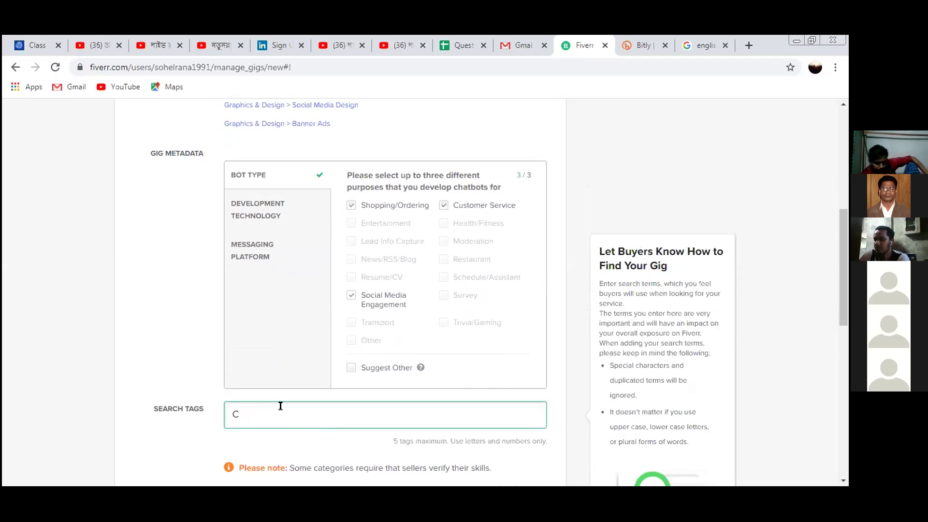
{"action": "key", "text": "BackSpace"}
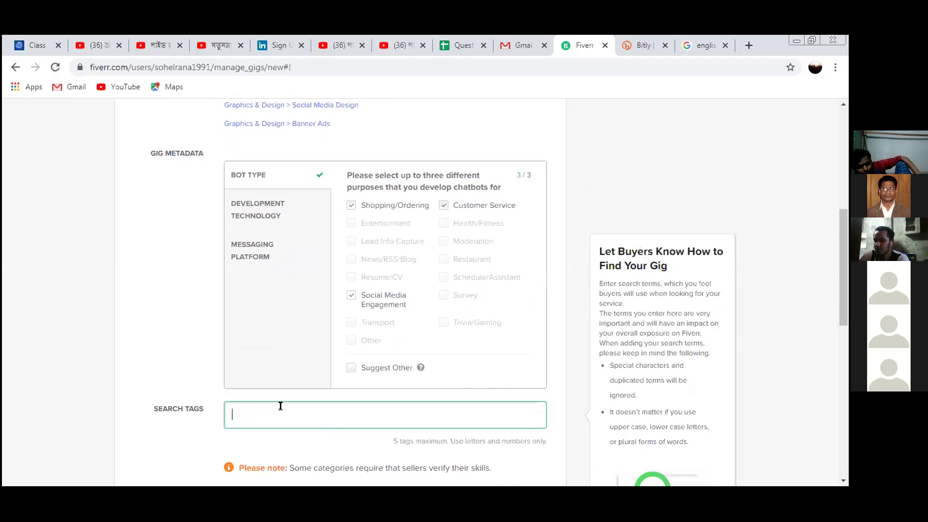
Enter "Facebook Chat" in the search tags and save the gig overview, continuing to pricing
{"action": "type", "text": "Faceb"}
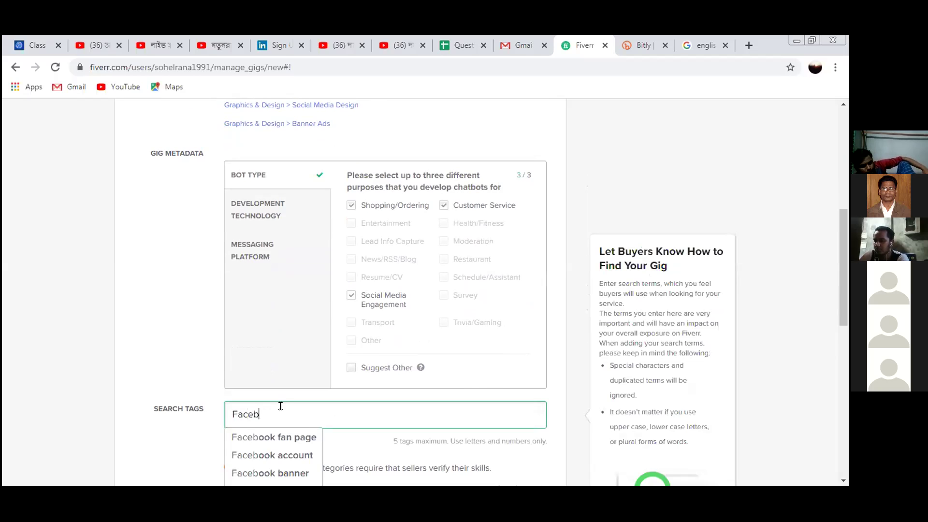
{"action": "type", "text": "ook"}
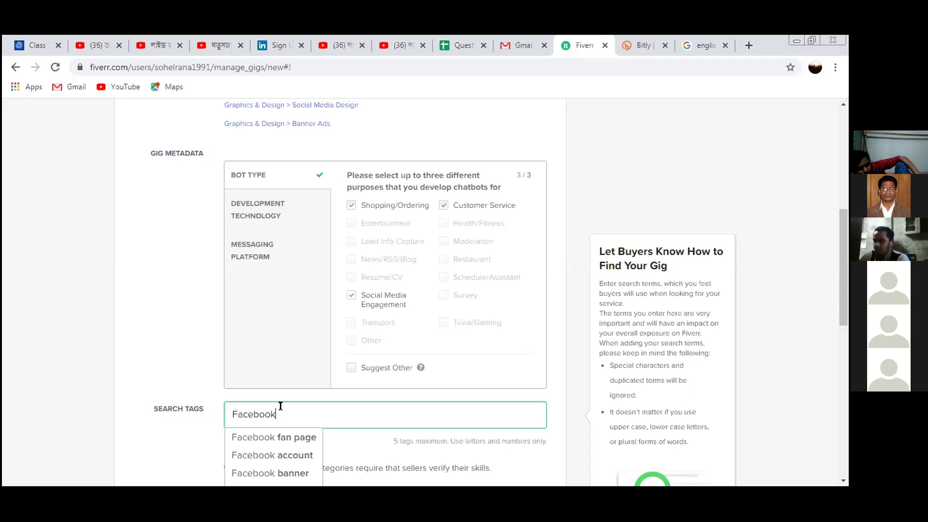
{"action": "type", "text": "C"}
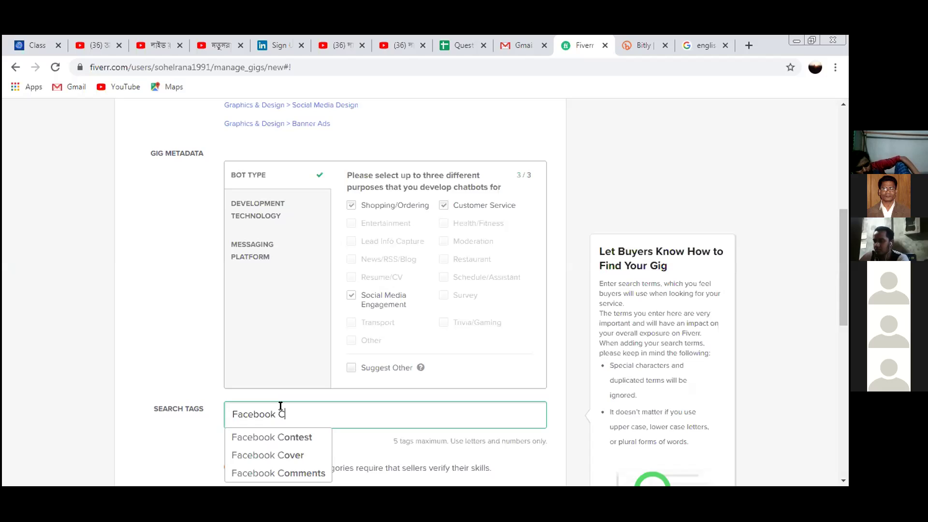
{"action": "type", "text": "hat"}
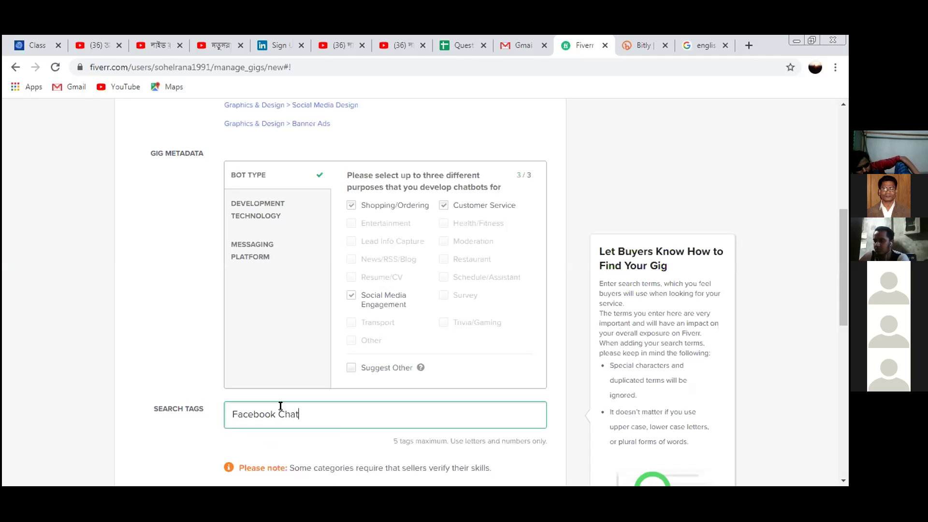
{"action": "scroll", "coordinate": [201, 377], "scroll_direction": "down", "scroll_amount": 3}
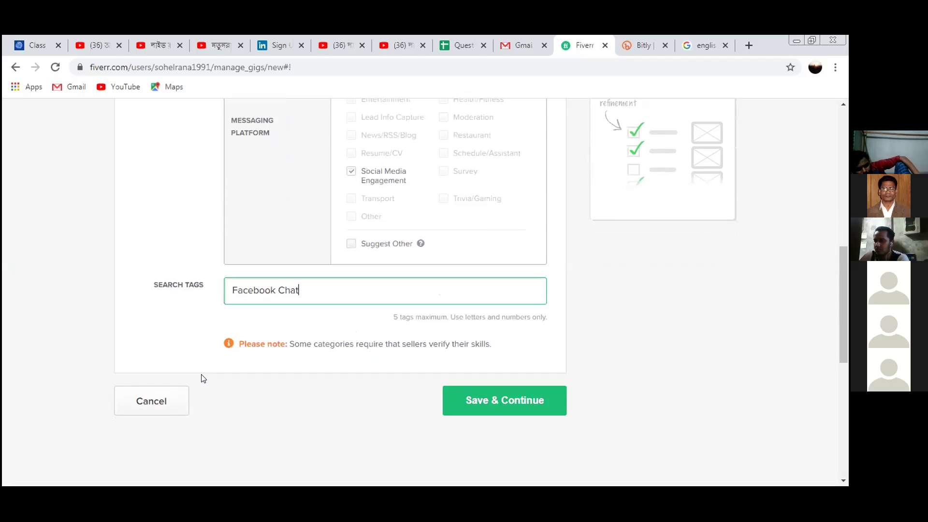
{"action": "left_click", "coordinate": [494, 400]}
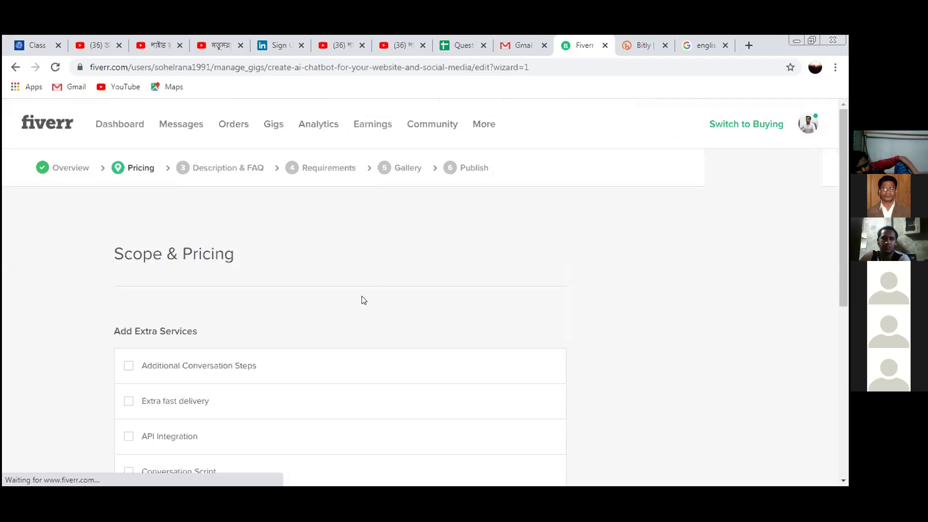
Return to the gig overview and remove the Chat and Facebook search tags
{"action": "left_click", "coordinate": [69, 169]}
{"action": "scroll", "coordinate": [335, 419], "scroll_direction": "down", "scroll_amount": 4}
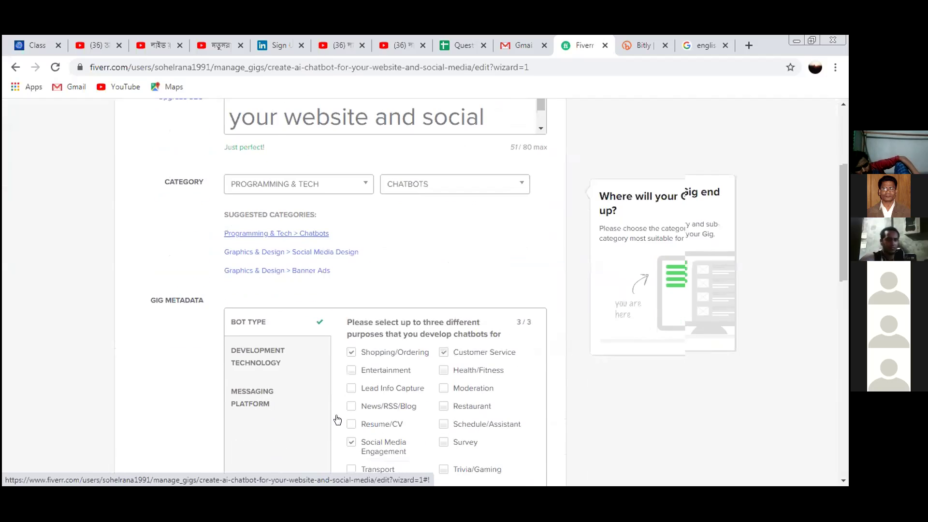
{"action": "scroll", "coordinate": [327, 379], "scroll_direction": "down", "scroll_amount": 4}
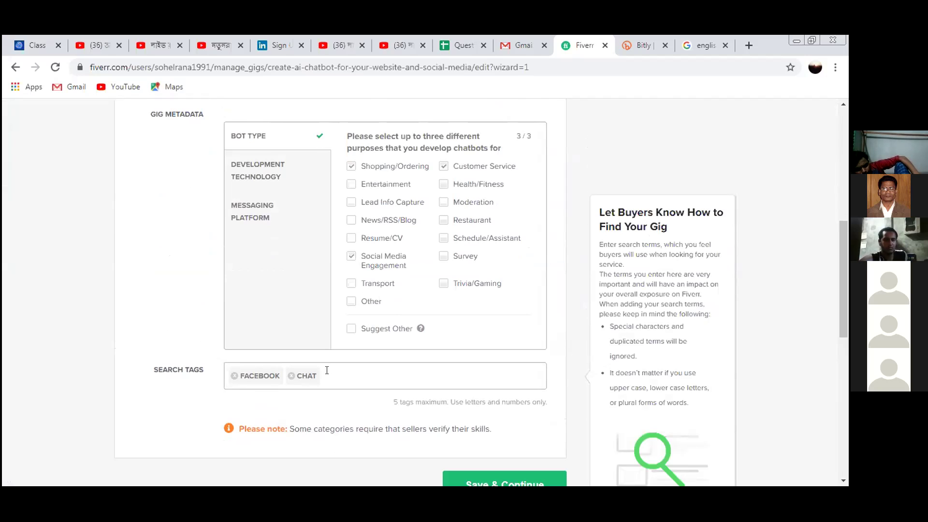
{"action": "left_click", "coordinate": [289, 376]}
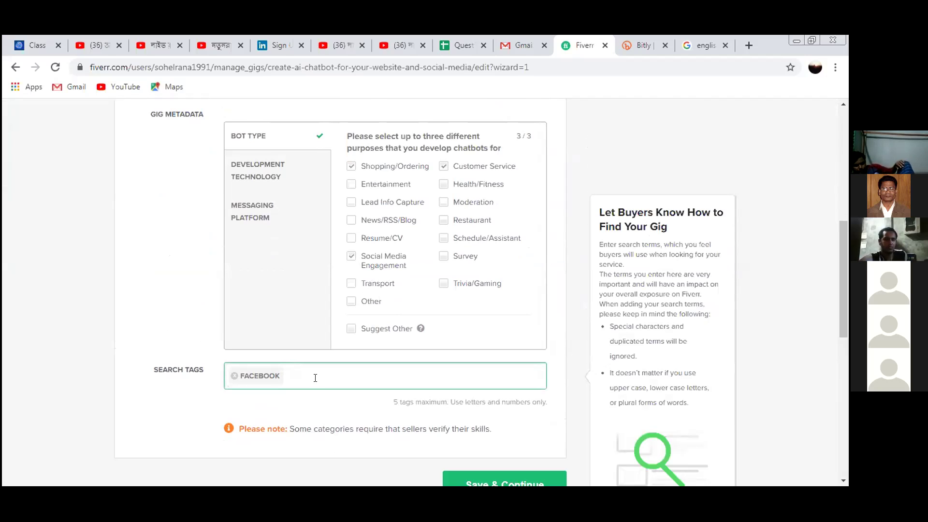
{"action": "left_click", "coordinate": [235, 376]}
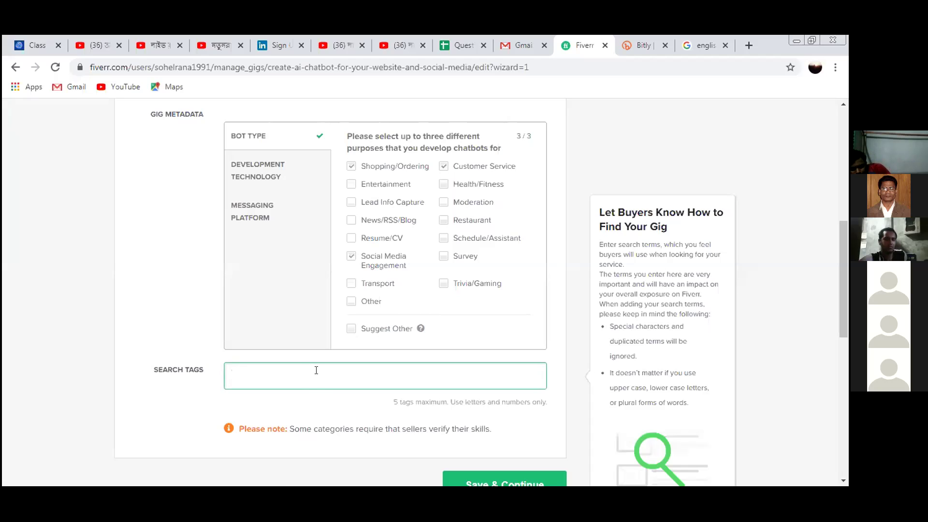
Enter "Chatbot" as the gig's search tag and save the overview, continuing to pricing
{"action": "type", "text": "Chat"}
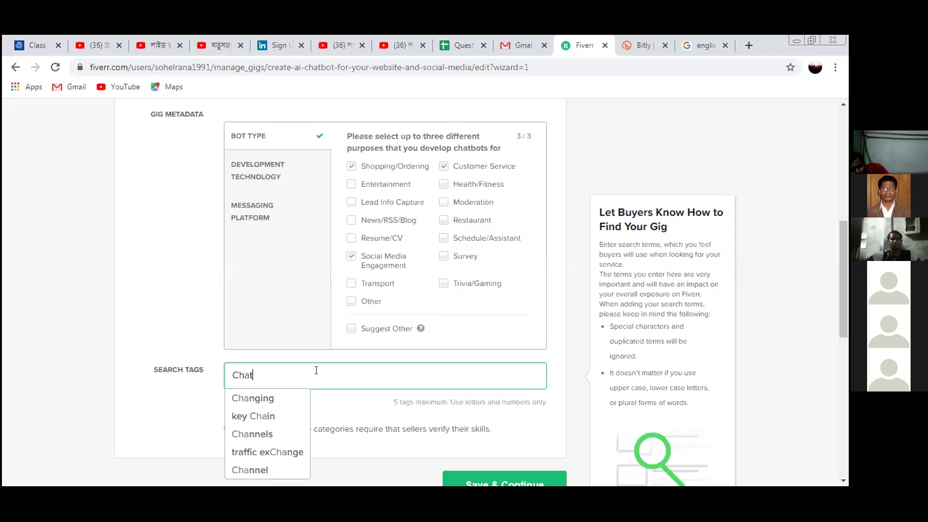
{"action": "type", "text": "bot"}
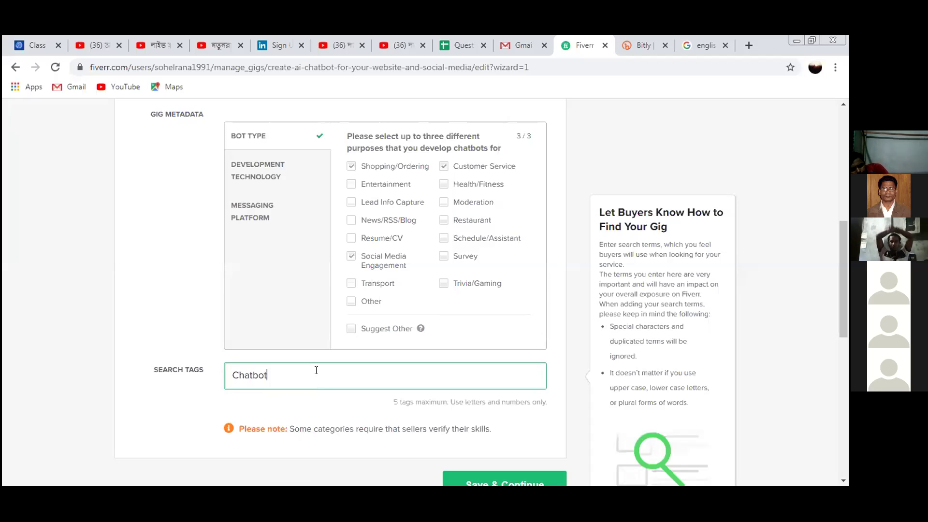
{"action": "scroll", "coordinate": [316, 370], "scroll_direction": "down", "scroll_amount": 3}
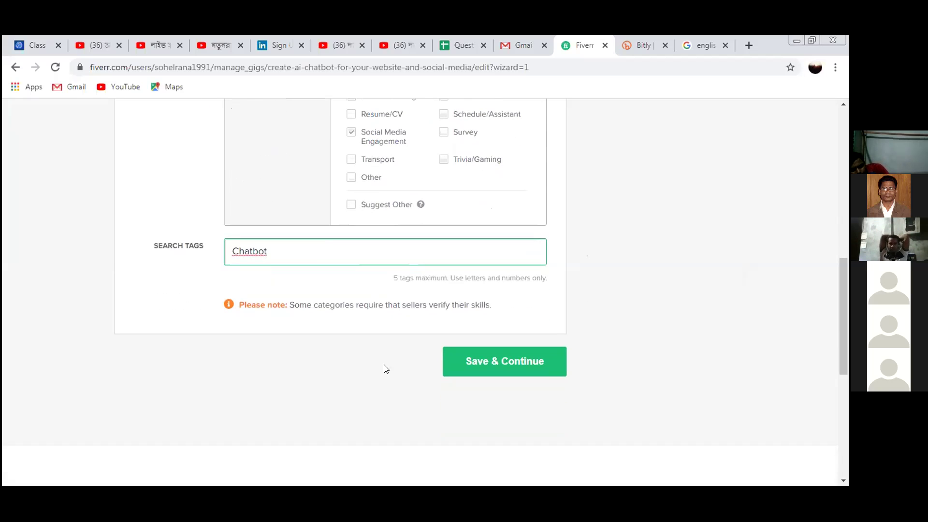
{"action": "left_click", "coordinate": [484, 360]}
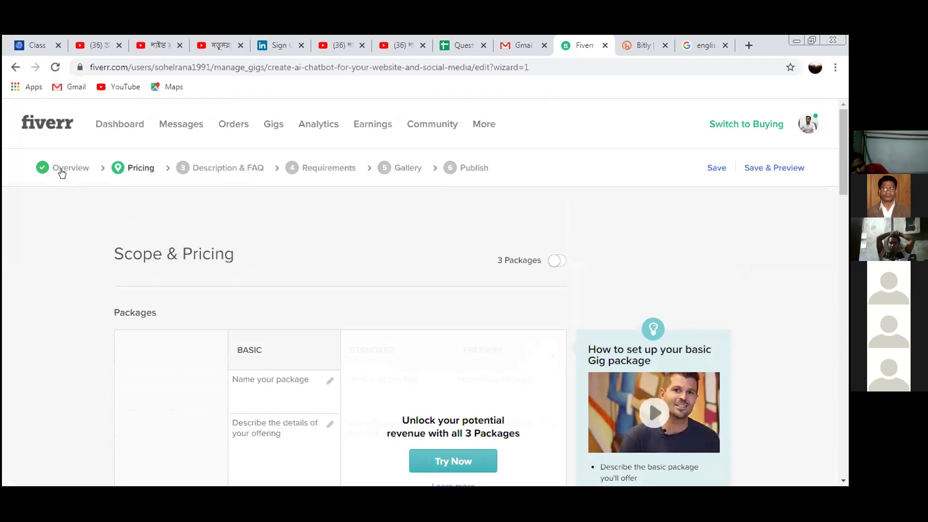
Return to the gig overview, add "Facebook Chatbot" as a second search tag and save again
{"action": "left_click", "coordinate": [62, 170]}
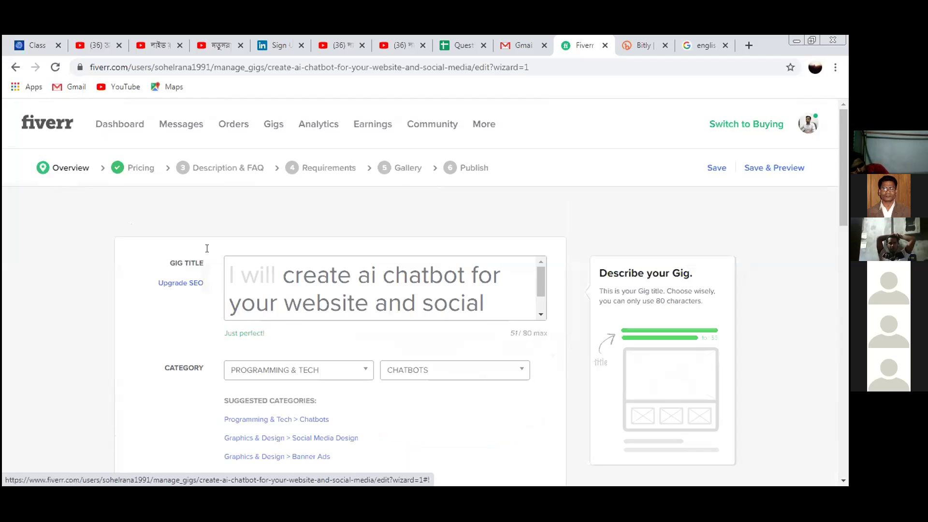
{"action": "scroll", "coordinate": [207, 248], "scroll_direction": "down", "scroll_amount": 2}
{"action": "scroll", "coordinate": [347, 296], "scroll_direction": "down", "scroll_amount": 9}
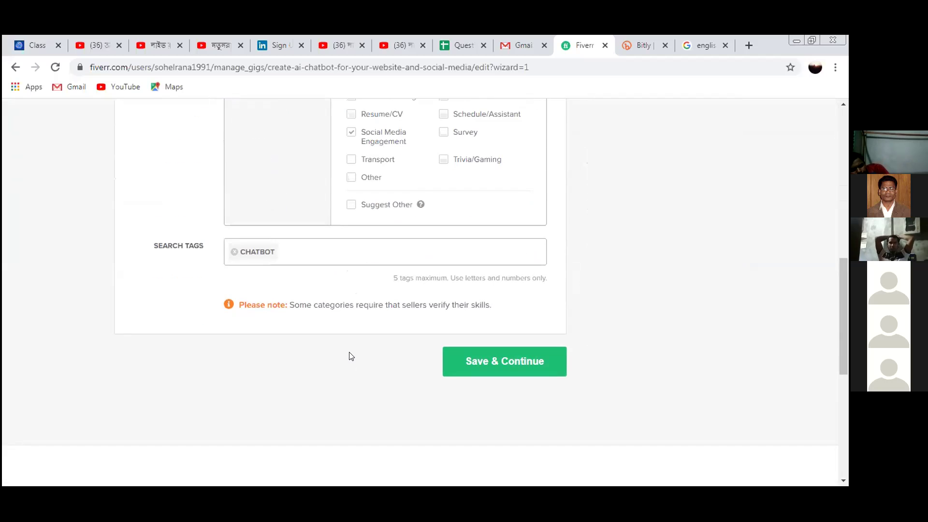
{"action": "left_click", "coordinate": [299, 249]}
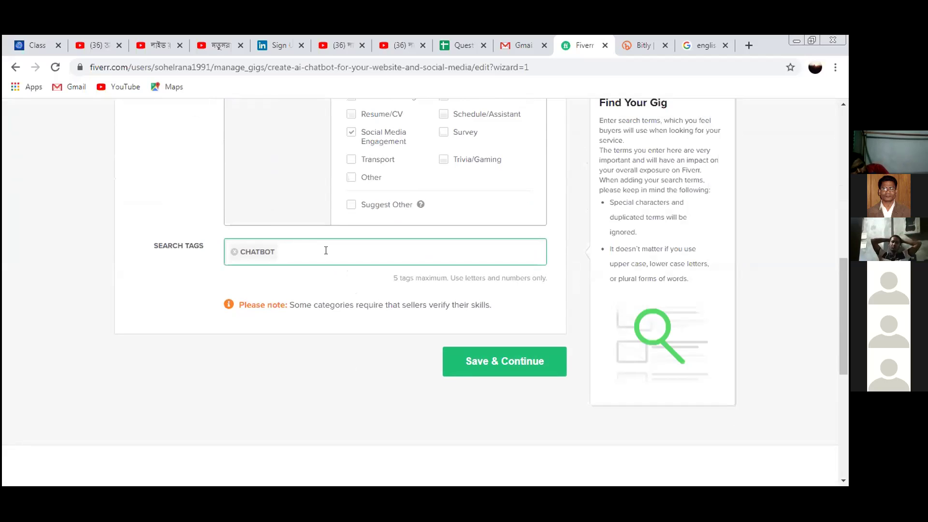
{"action": "type", "text": "Fa"}
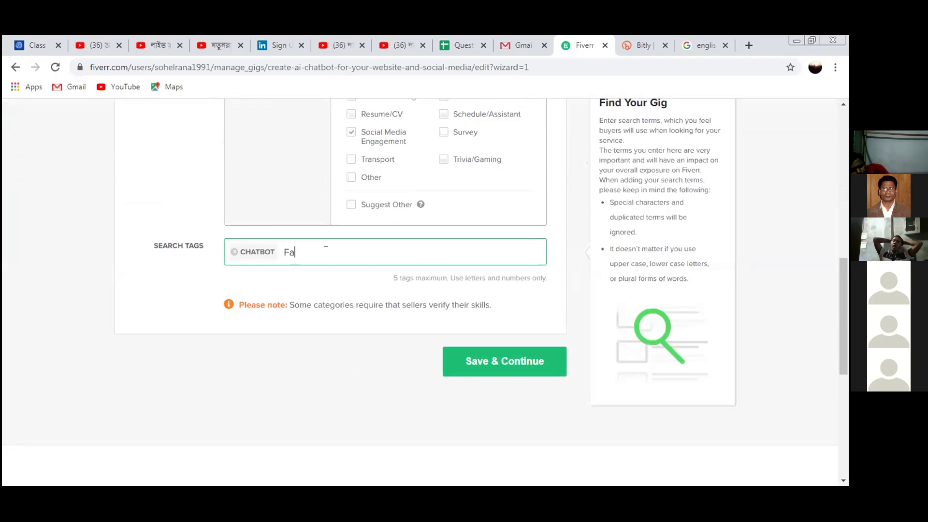
{"action": "type", "text": "cebook"}
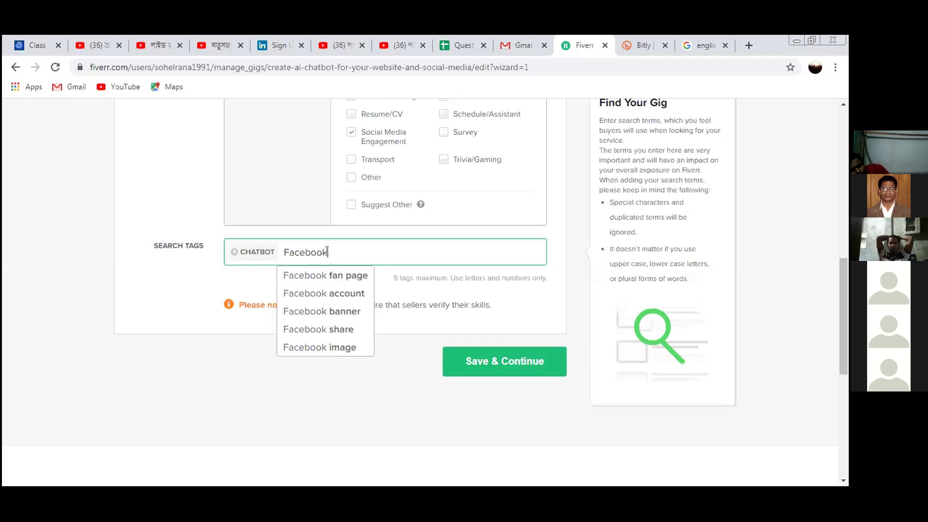
{"action": "type", "text": "Chat"}
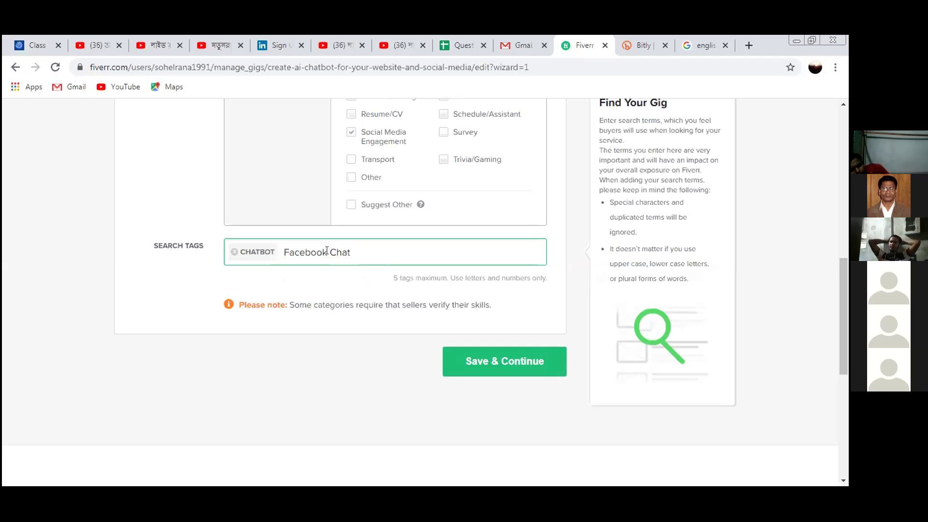
{"action": "type", "text": "bot"}
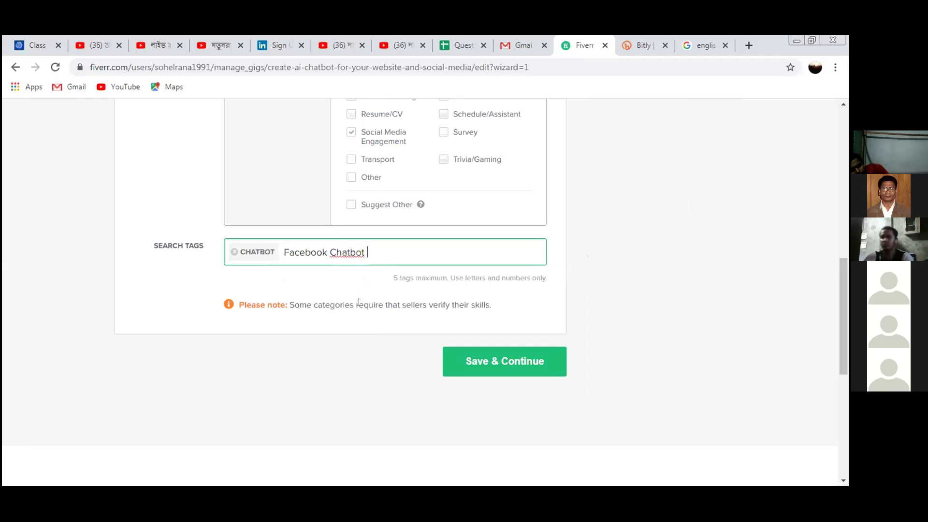
{"action": "left_click", "coordinate": [488, 365]}
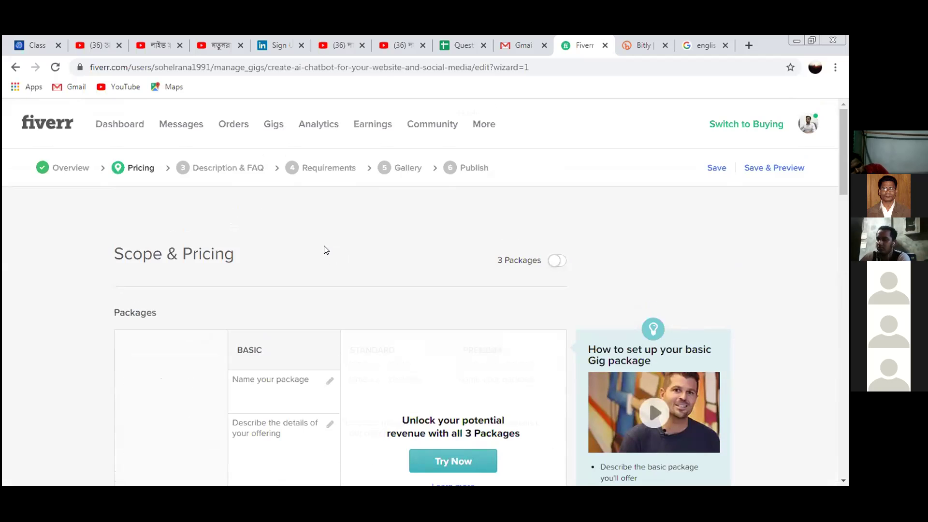
Return to the gig overview, add "dialogflow chatbot" as a third search tag and save, continuing to pricing
{"action": "left_click", "coordinate": [70, 168]}
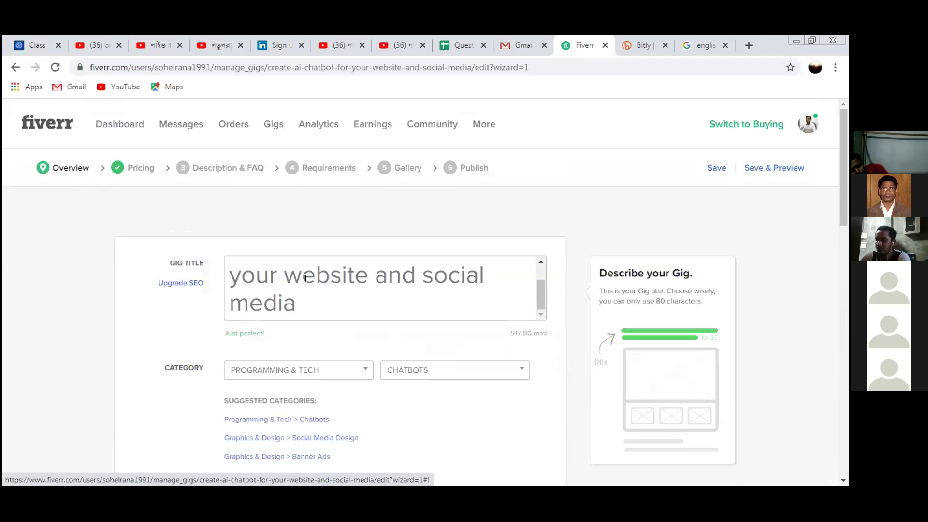
{"action": "scroll", "coordinate": [304, 275], "scroll_direction": "down", "scroll_amount": 5}
{"action": "scroll", "coordinate": [305, 278], "scroll_direction": "down", "scroll_amount": 5}
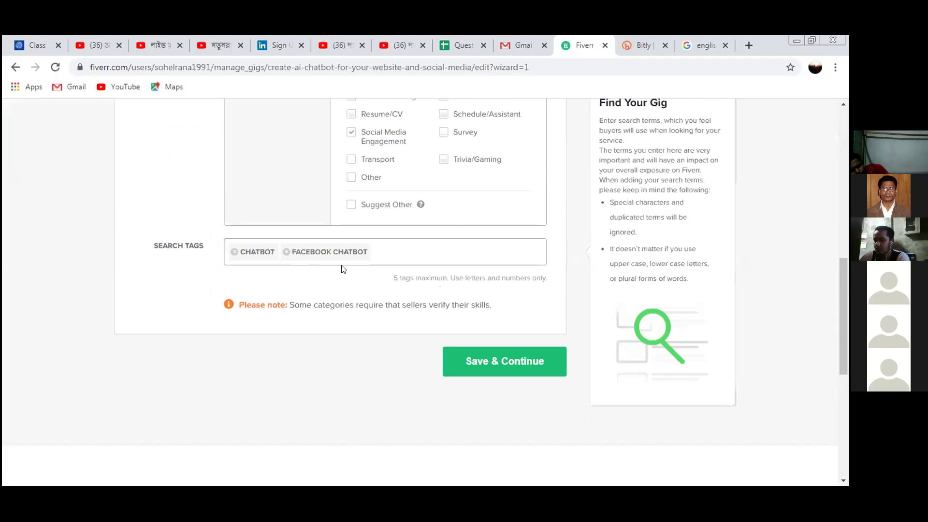
{"action": "left_click", "coordinate": [394, 249]}
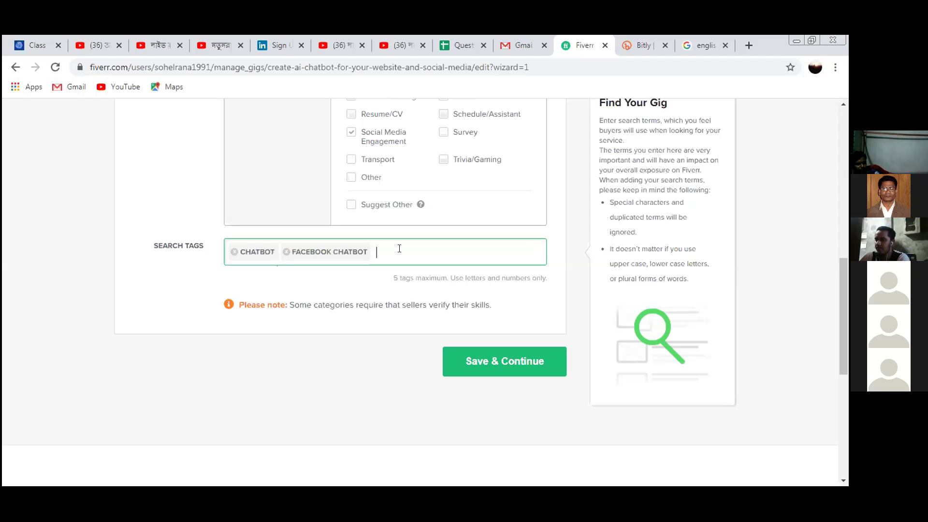
{"action": "type", "text": "w"}
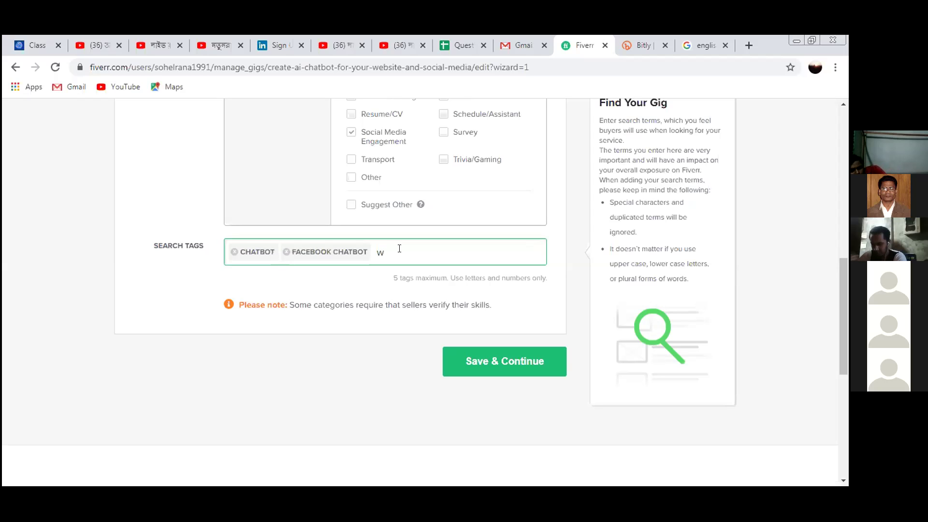
{"action": "key", "text": "BackSpace"}
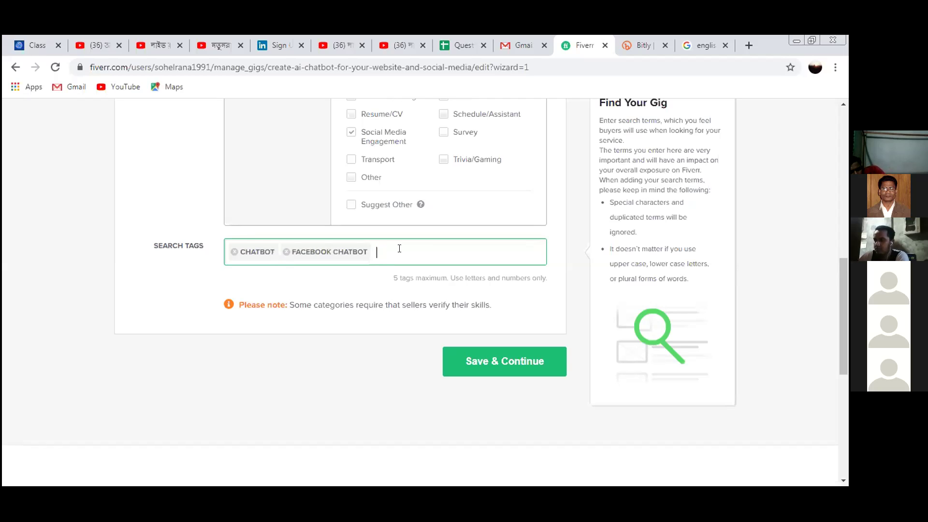
{"action": "type", "text": "dialo"}
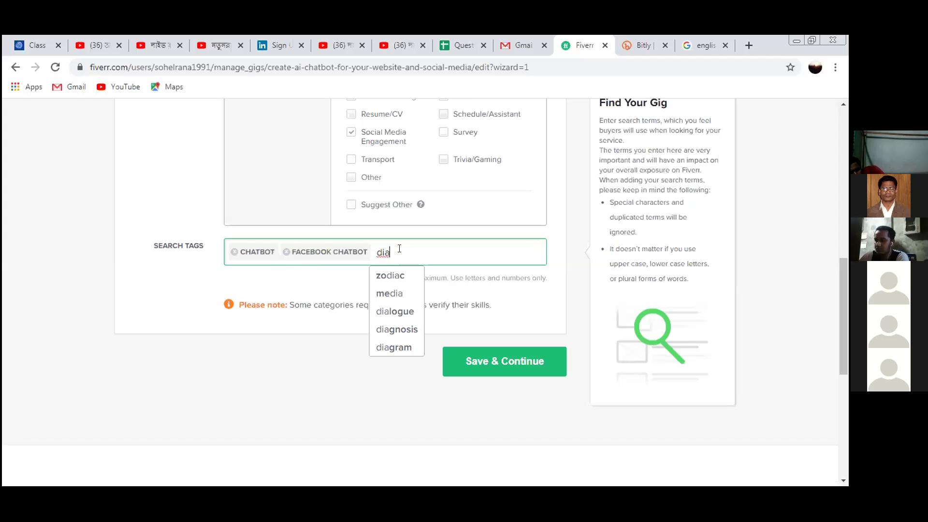
{"action": "type", "text": "g"}
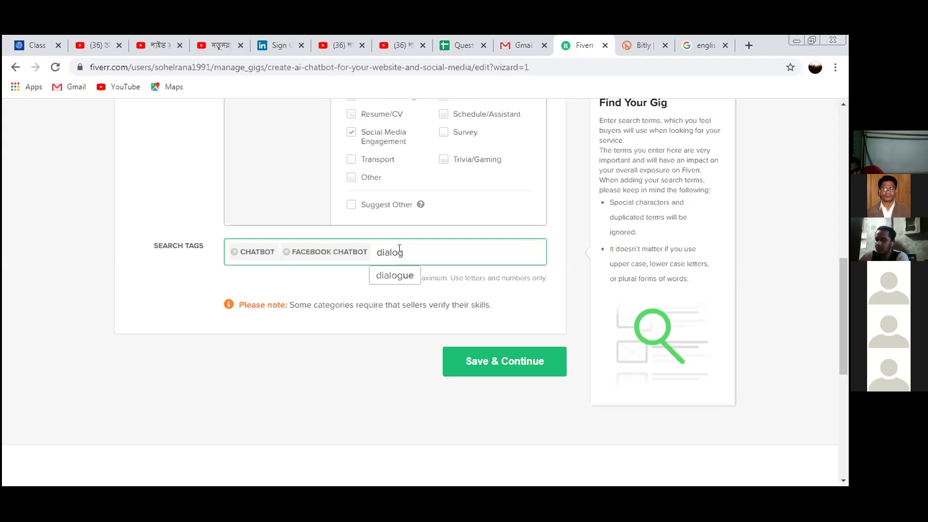
{"action": "type", "text": "flow"}
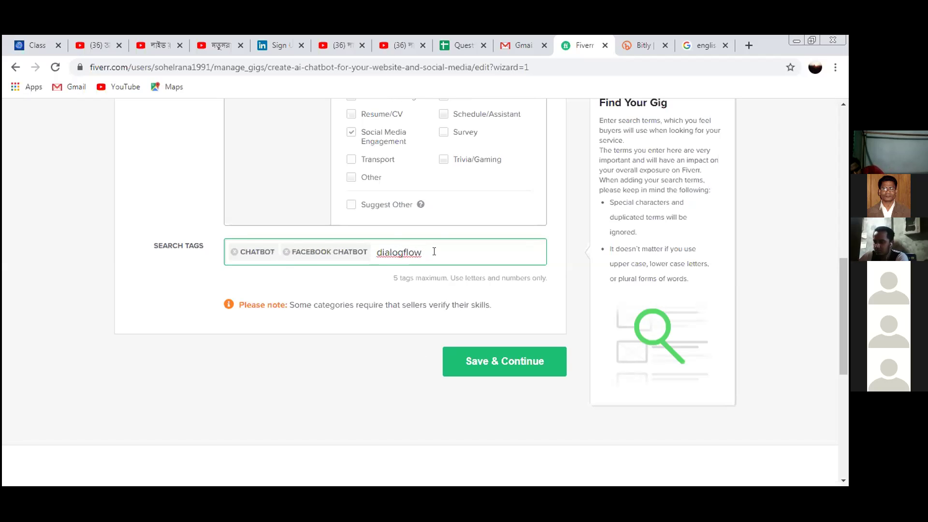
{"action": "type", "text": "chatbot"}
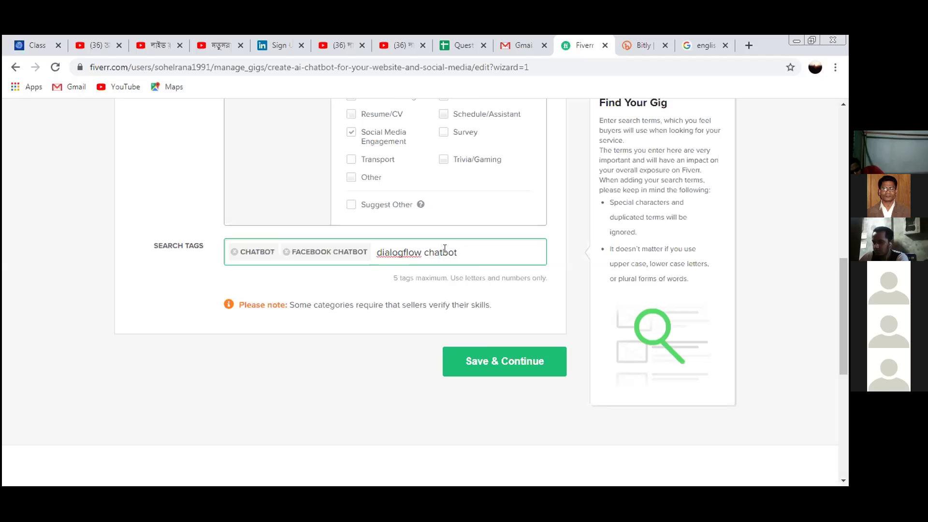
{"action": "left_click", "coordinate": [482, 323]}
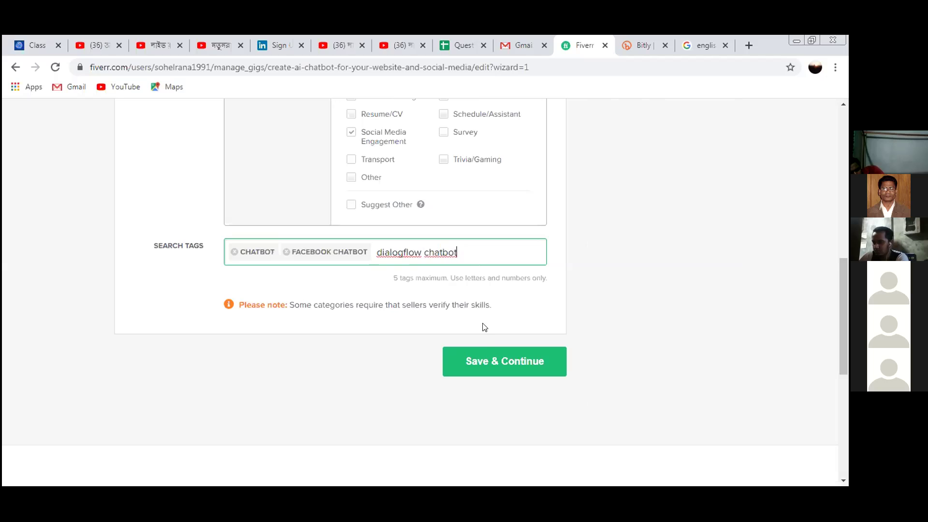
{"action": "left_click", "coordinate": [483, 376]}
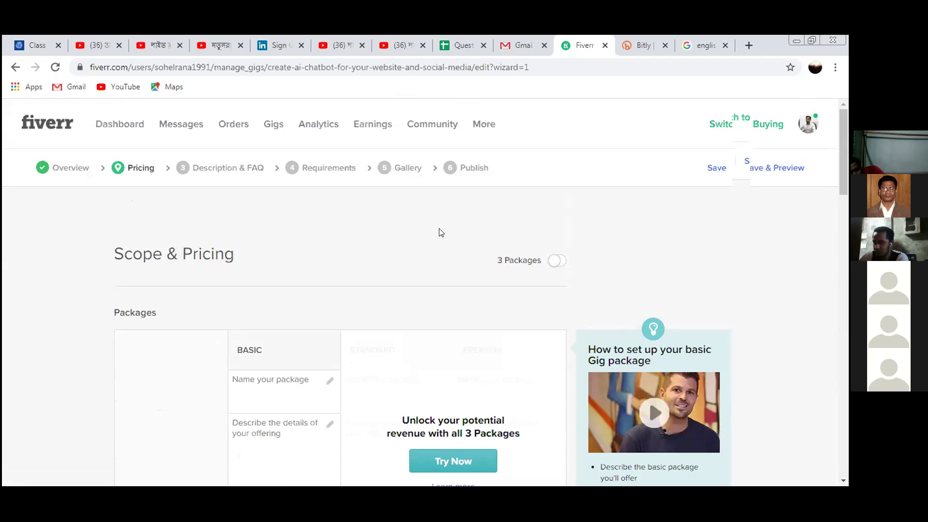
Look through the chatbot gig's Basic package options, from API Integration to Price
{"action": "scroll", "coordinate": [440, 232], "scroll_direction": "down", "scroll_amount": 3}
{"action": "scroll", "coordinate": [440, 232], "scroll_direction": "down", "scroll_amount": 3}
{"action": "scroll", "coordinate": [440, 231], "scroll_direction": "down", "scroll_amount": 3}
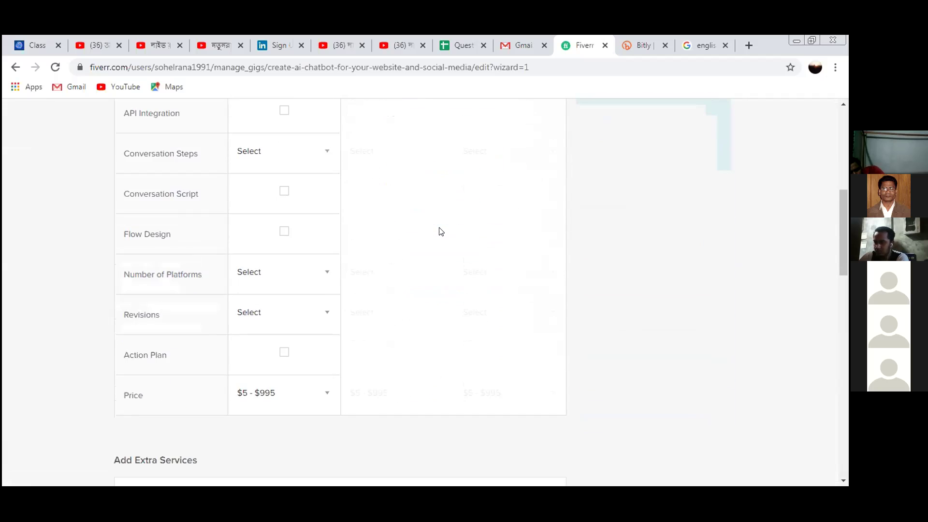
{"action": "scroll", "coordinate": [441, 231], "scroll_direction": "up", "scroll_amount": 9}
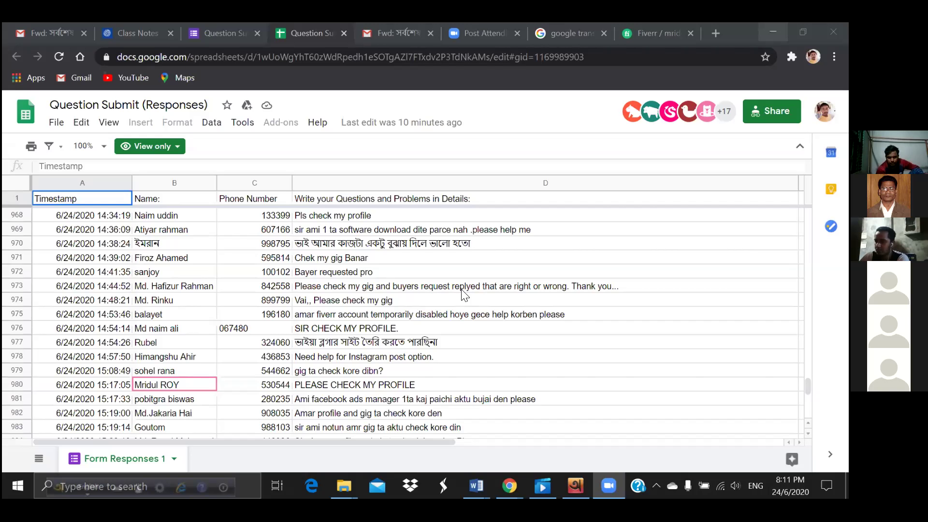
Switch to the Facebook marketing gig's edit page and examine the Basic, Standard and Premium package rows in Scope & Pricing
{"action": "key", "text": "super+d"}
{"action": "key", "text": "super+d"}
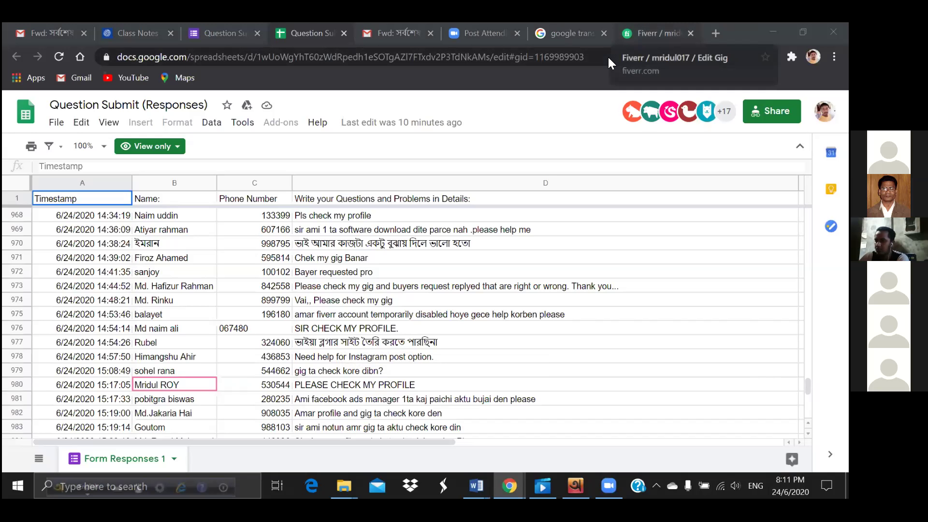
{"action": "key", "text": "ctrl+8"}
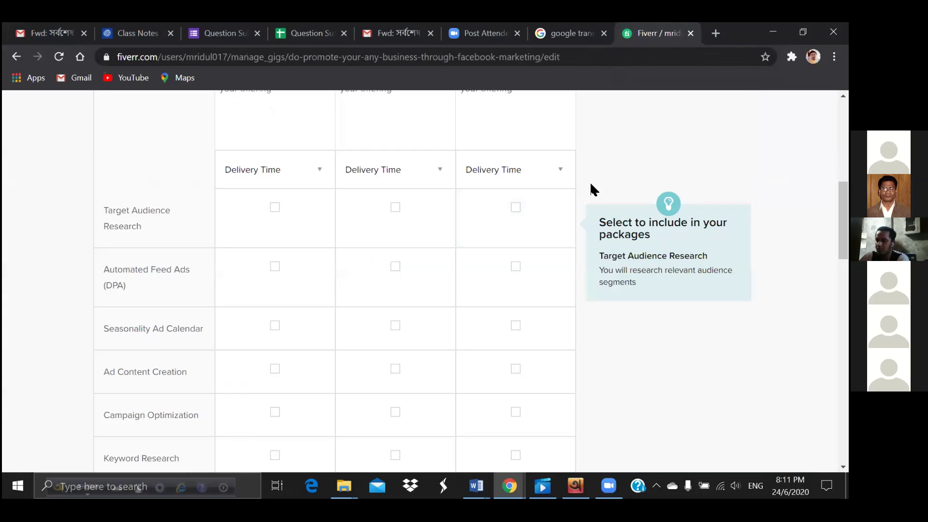
{"action": "scroll", "coordinate": [594, 250], "scroll_direction": "up", "scroll_amount": 2}
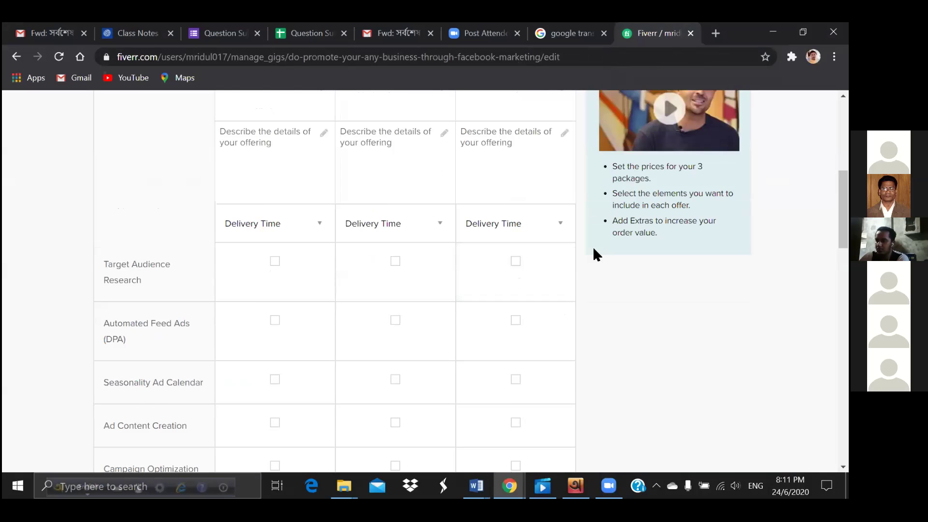
{"action": "scroll", "coordinate": [594, 249], "scroll_direction": "up", "scroll_amount": 3}
{"action": "scroll", "coordinate": [586, 249], "scroll_direction": "up", "scroll_amount": 1}
{"action": "scroll", "coordinate": [551, 265], "scroll_direction": "down", "scroll_amount": 2}
{"action": "scroll", "coordinate": [155, 228], "scroll_direction": "down", "scroll_amount": 3}
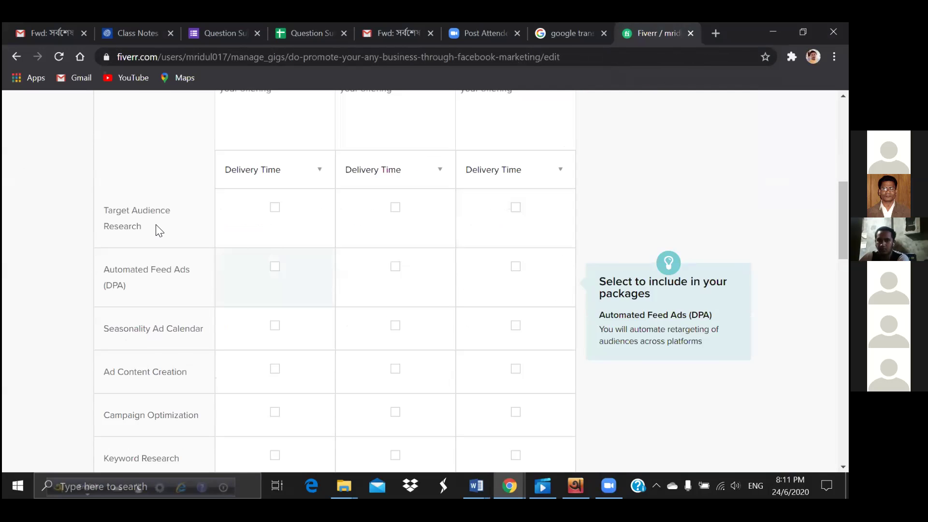
{"action": "scroll", "coordinate": [158, 230], "scroll_direction": "down", "scroll_amount": 1}
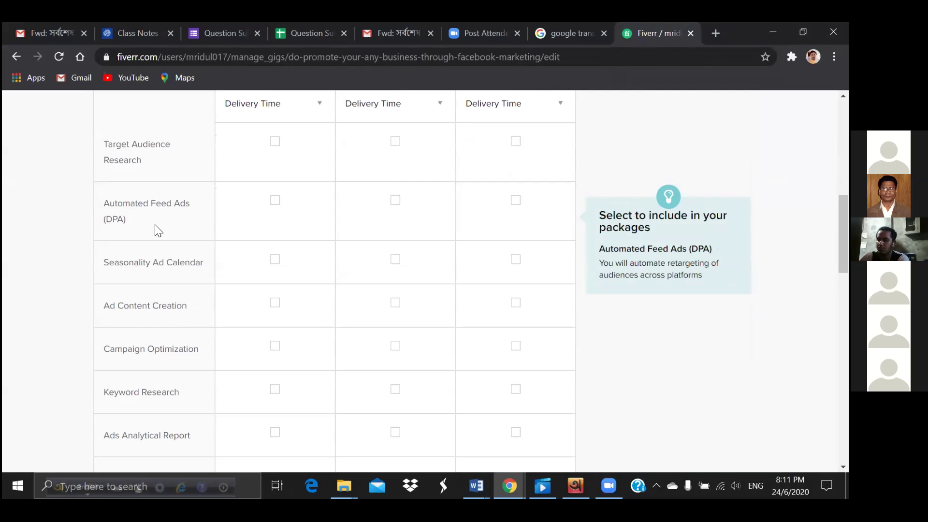
{"action": "scroll", "coordinate": [141, 207], "scroll_direction": "up", "scroll_amount": 1}
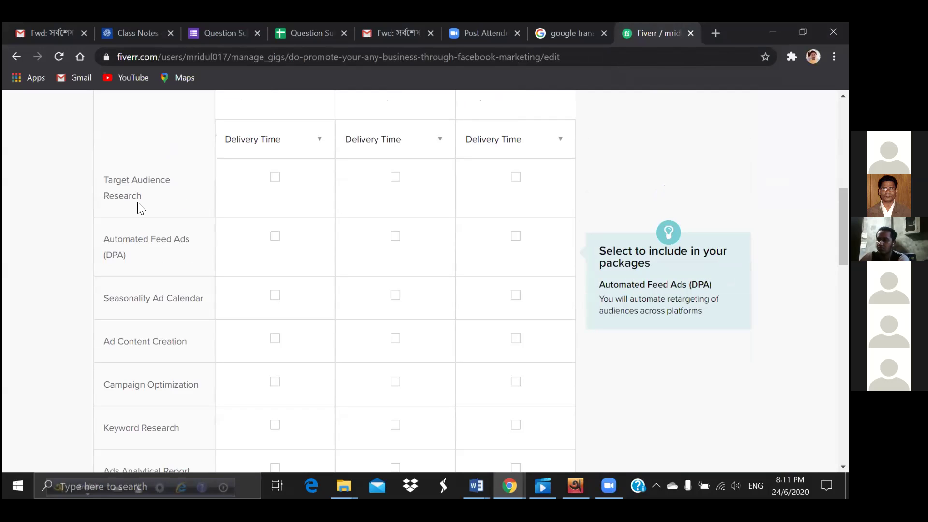
{"action": "scroll", "coordinate": [140, 207], "scroll_direction": "up", "scroll_amount": 2}
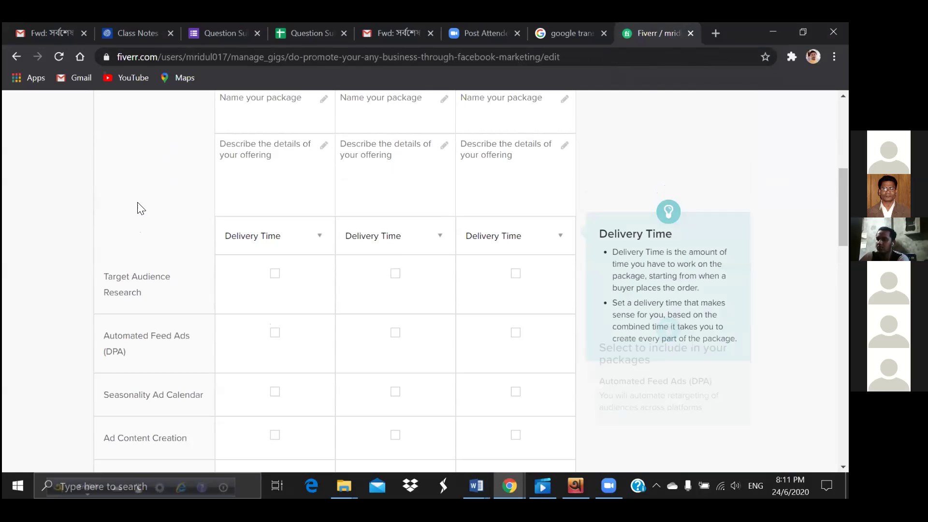
{"action": "scroll", "coordinate": [140, 208], "scroll_direction": "up", "scroll_amount": 4}
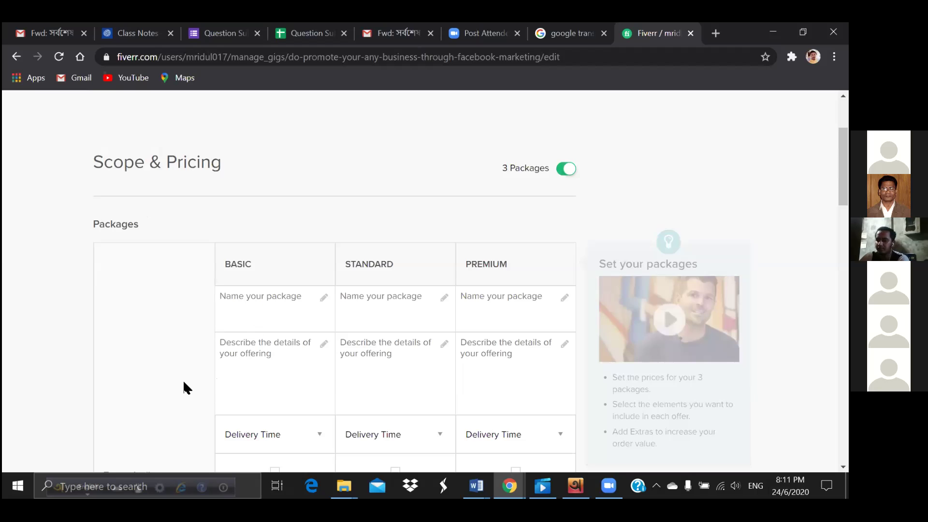
{"action": "scroll", "coordinate": [184, 388], "scroll_direction": "down", "scroll_amount": 3}
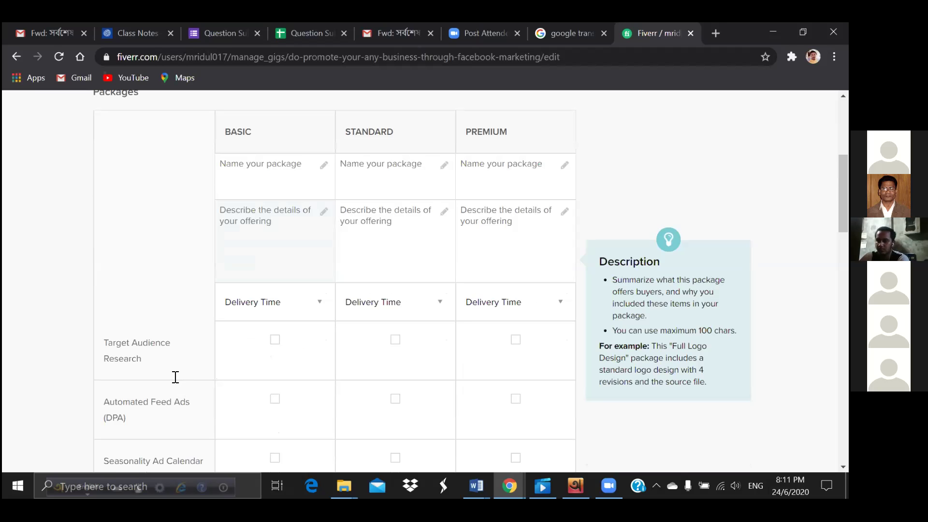
{"action": "scroll", "coordinate": [149, 333], "scroll_direction": "down", "scroll_amount": 3}
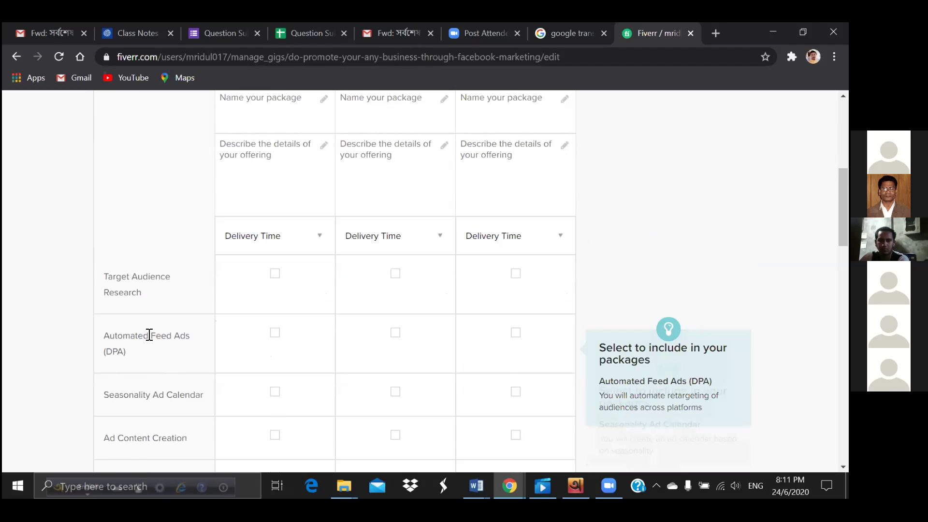
{"action": "scroll", "coordinate": [149, 324], "scroll_direction": "down", "scroll_amount": 2}
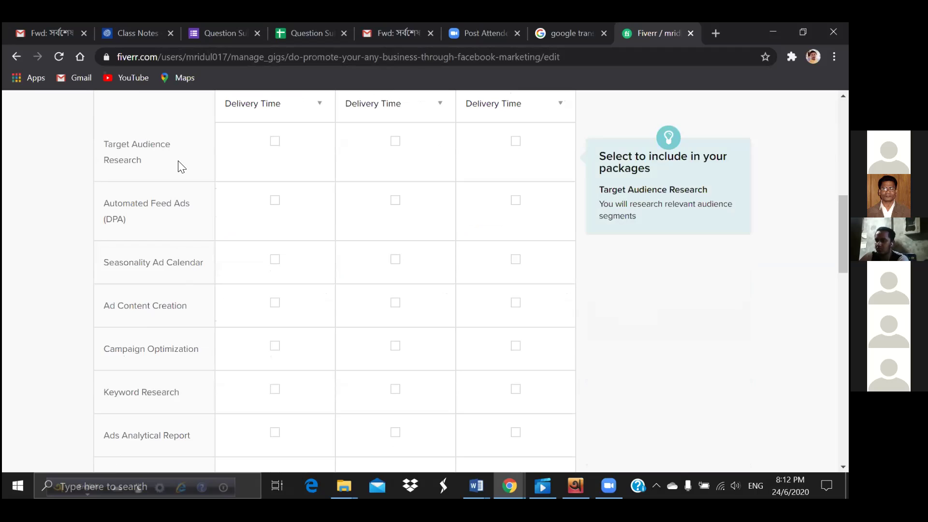
Include Target Audience Research and Automated Feed Ads (DPA) in the Premium package
{"action": "left_click", "coordinate": [516, 142]}
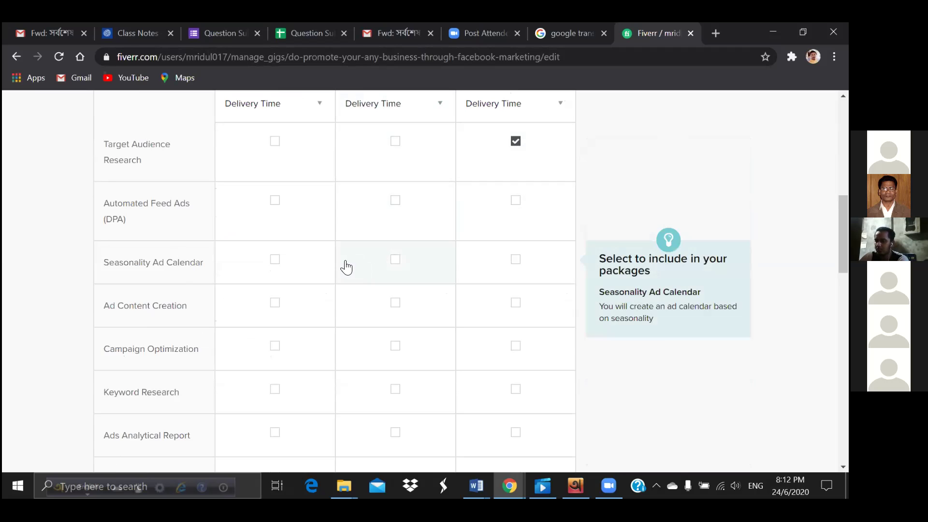
{"action": "scroll", "coordinate": [346, 267], "scroll_direction": "down", "scroll_amount": 1}
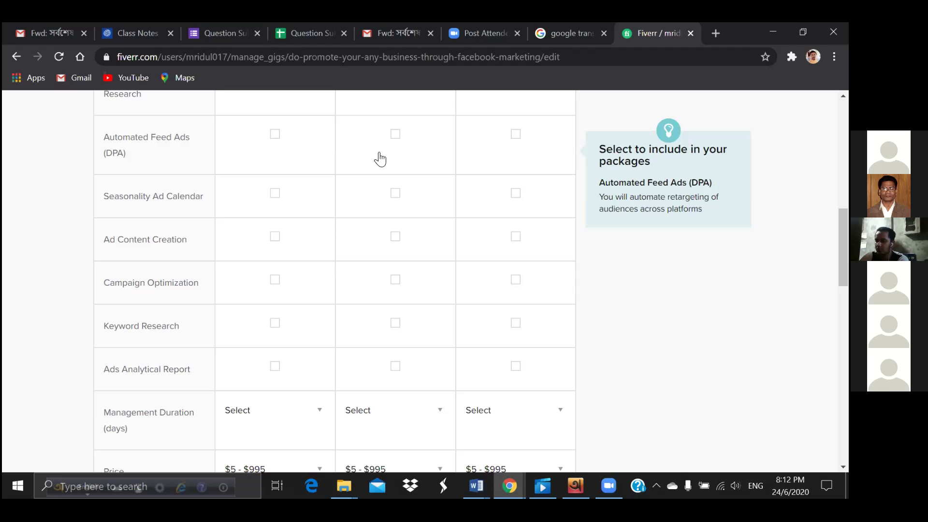
{"action": "left_click", "coordinate": [520, 142]}
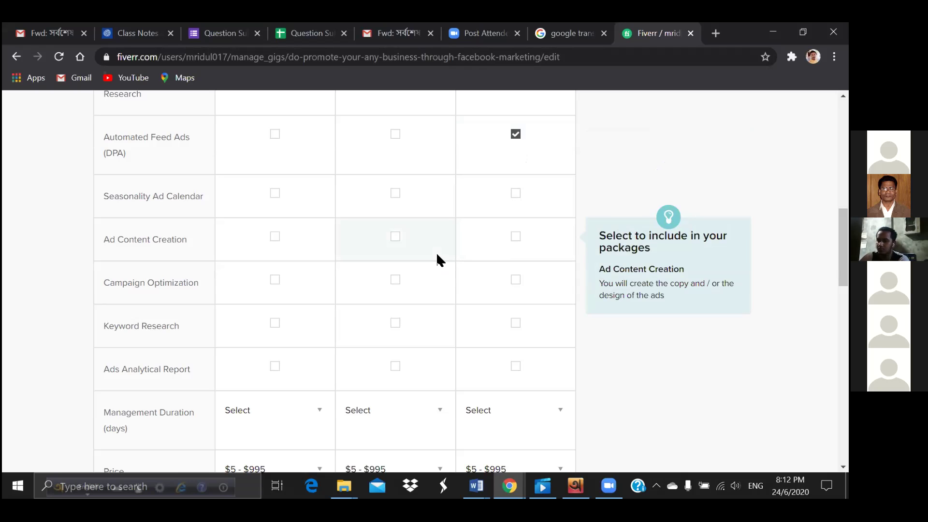
Include Seasonality Ad Calendar, Ad Content Creation, Campaign Optimization, Keyword Research and Ads Analytical Report in the Premium package
{"action": "scroll", "coordinate": [436, 252], "scroll_direction": "down", "scroll_amount": 1}
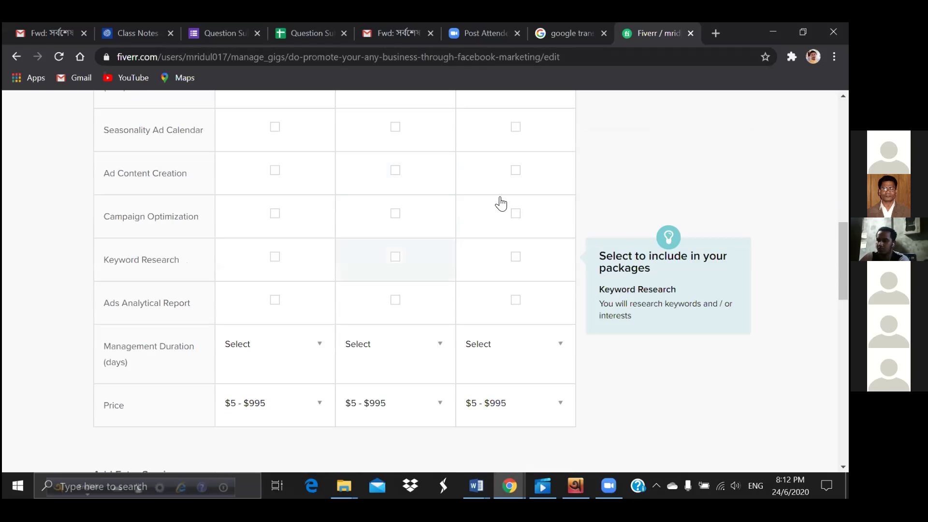
{"action": "scroll", "coordinate": [504, 202], "scroll_direction": "up", "scroll_amount": 1}
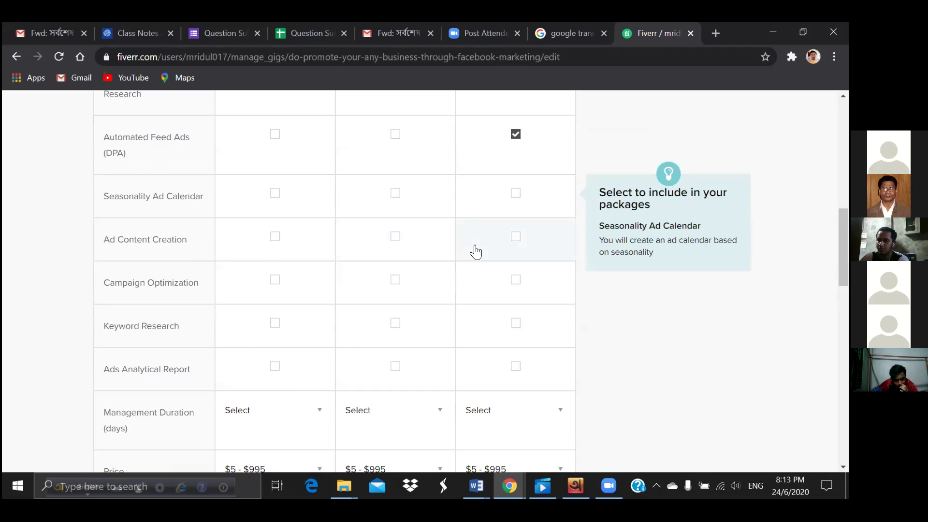
{"action": "left_click", "coordinate": [514, 203]}
{"action": "left_click", "coordinate": [510, 235]}
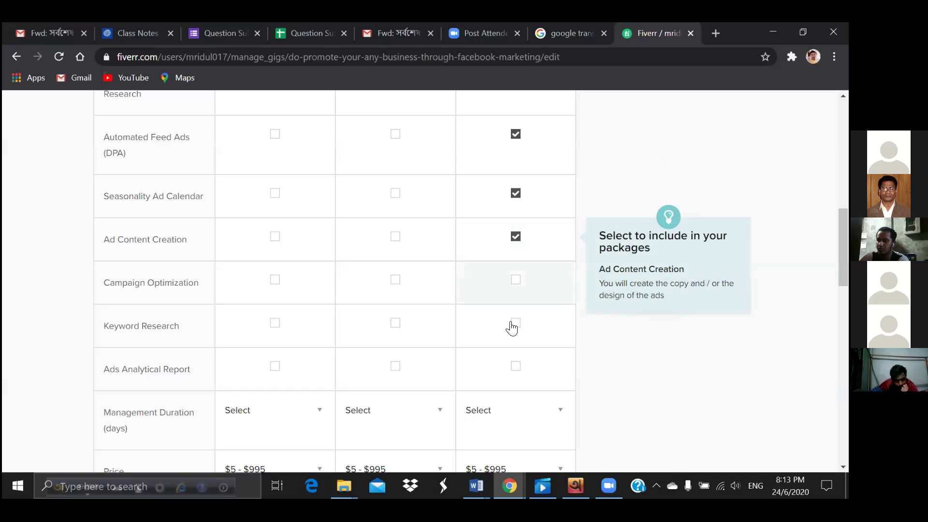
{"action": "left_click", "coordinate": [515, 279]}
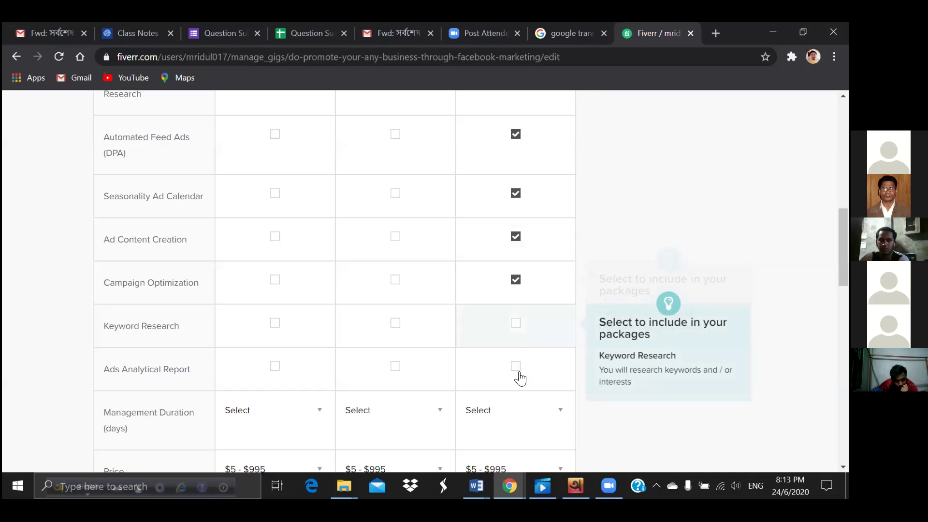
{"action": "left_click", "coordinate": [516, 323]}
{"action": "left_click", "coordinate": [515, 366]}
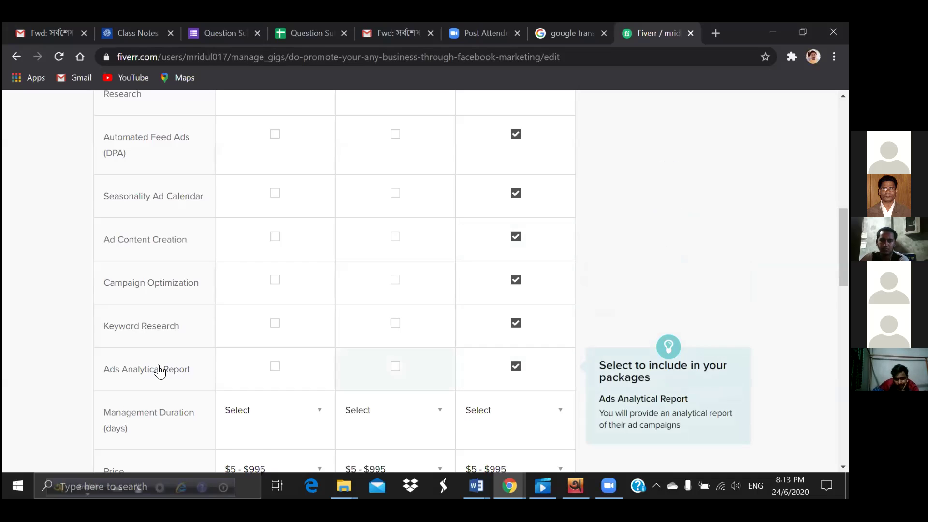
Examine the Management Duration (days) and Price rows of the gig packages, opening the Basic package's duration options
{"action": "scroll", "coordinate": [159, 370], "scroll_direction": "down", "scroll_amount": 1}
{"action": "scroll", "coordinate": [160, 371], "scroll_direction": "down", "scroll_amount": 1}
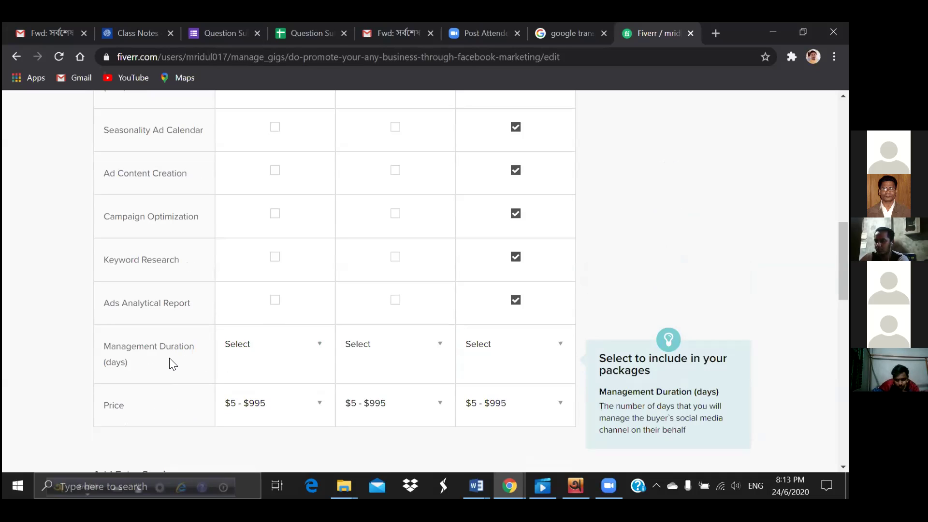
{"action": "scroll", "coordinate": [172, 364], "scroll_direction": "up", "scroll_amount": 2}
{"action": "scroll", "coordinate": [162, 367], "scroll_direction": "down", "scroll_amount": 2}
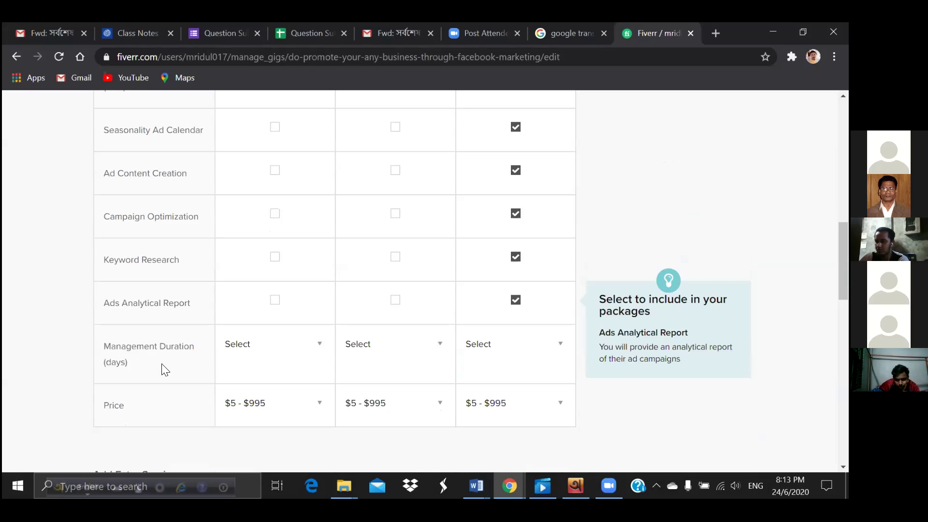
{"action": "left_click", "coordinate": [320, 350]}
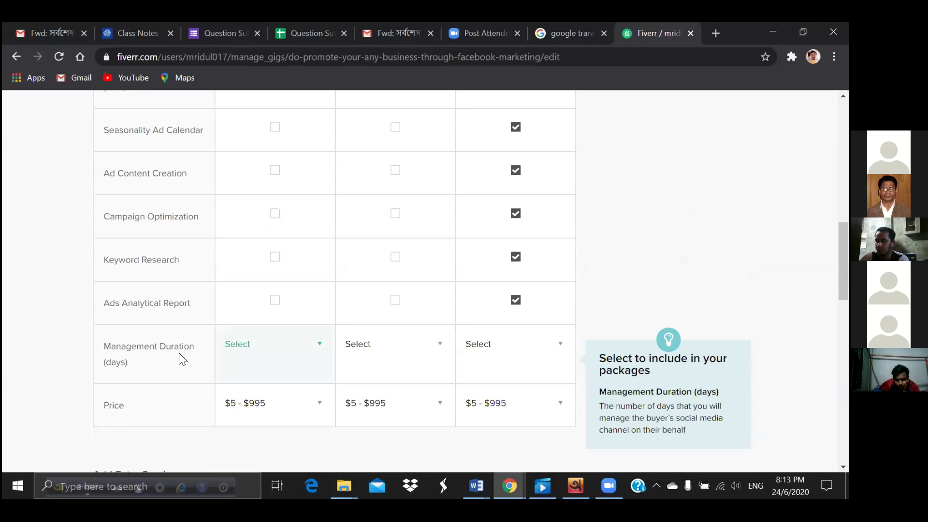
{"action": "scroll", "coordinate": [180, 357], "scroll_direction": "up", "scroll_amount": 1}
{"action": "scroll", "coordinate": [290, 329], "scroll_direction": "up", "scroll_amount": 2}
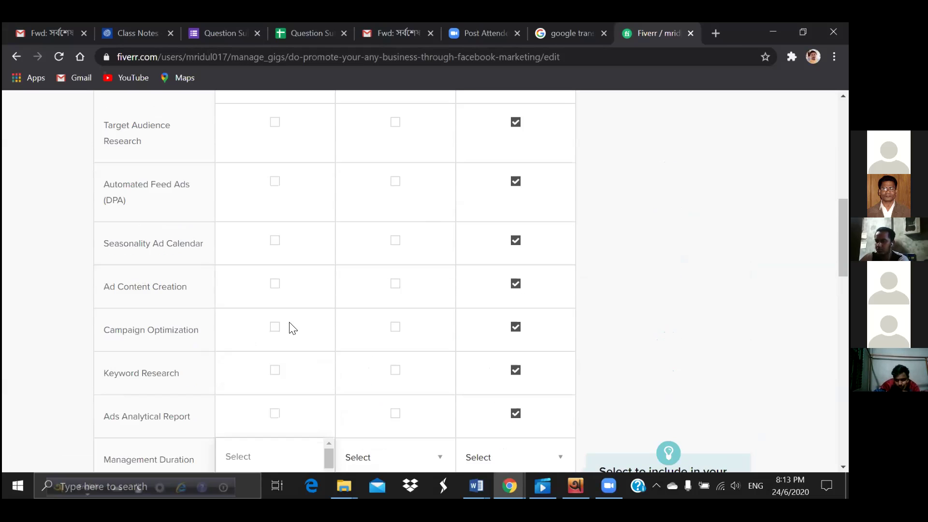
{"action": "scroll", "coordinate": [292, 329], "scroll_direction": "up", "scroll_amount": 10}
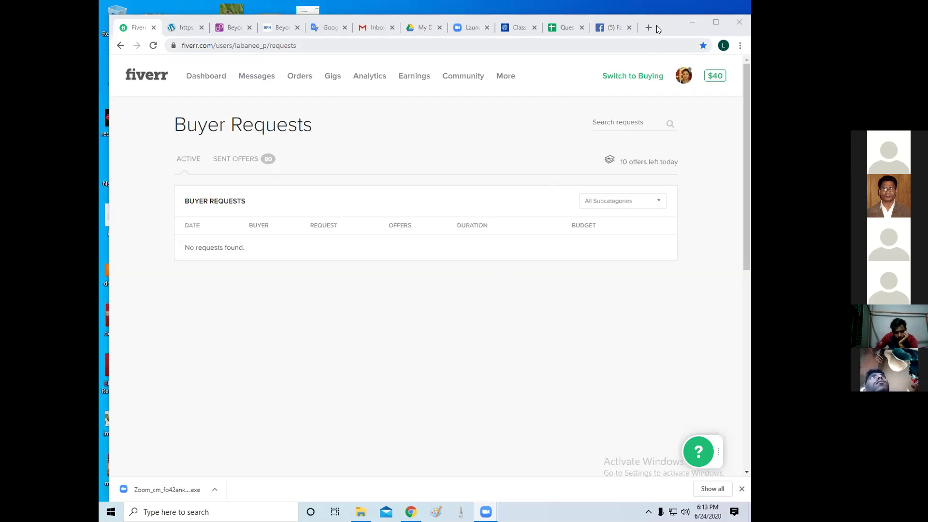
Open the Facebook ads campaign order from the buyer's message in the Fiverr notifications
{"action": "left_click_drag", "start_coordinate": [656, 25], "coordinate": [661, 17]}
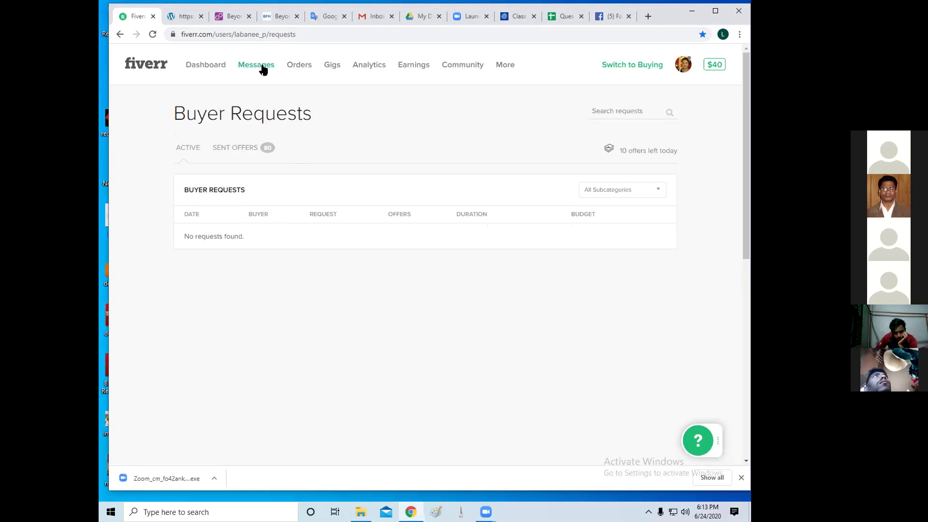
{"action": "mouse_move", "coordinate": [263, 70]}
{"action": "left_click", "coordinate": [251, 138]}
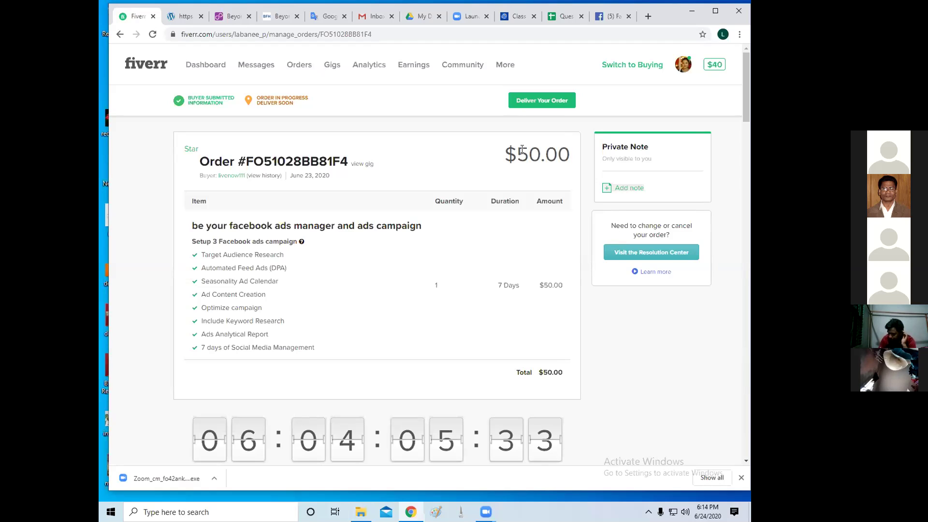
{"action": "mouse_move", "coordinate": [264, 69]}
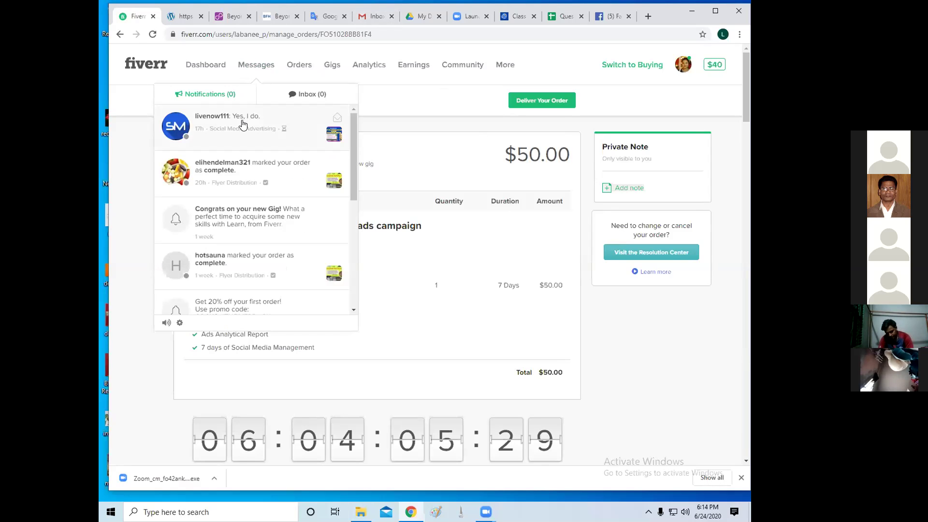
{"action": "left_click", "coordinate": [243, 125]}
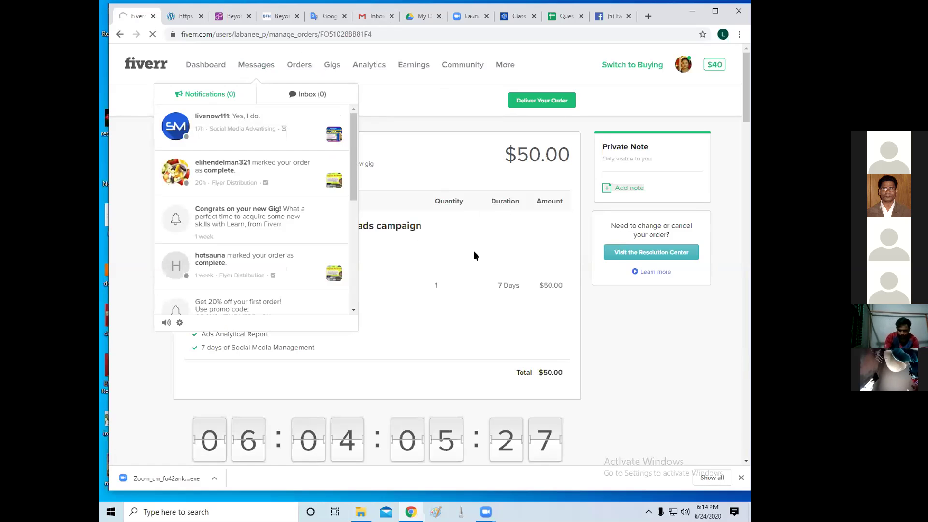
Read the order conversation, including the buyer's website link, promotion details and gold card.JPG attachment
{"action": "scroll", "coordinate": [456, 236], "scroll_direction": "down", "scroll_amount": 8}
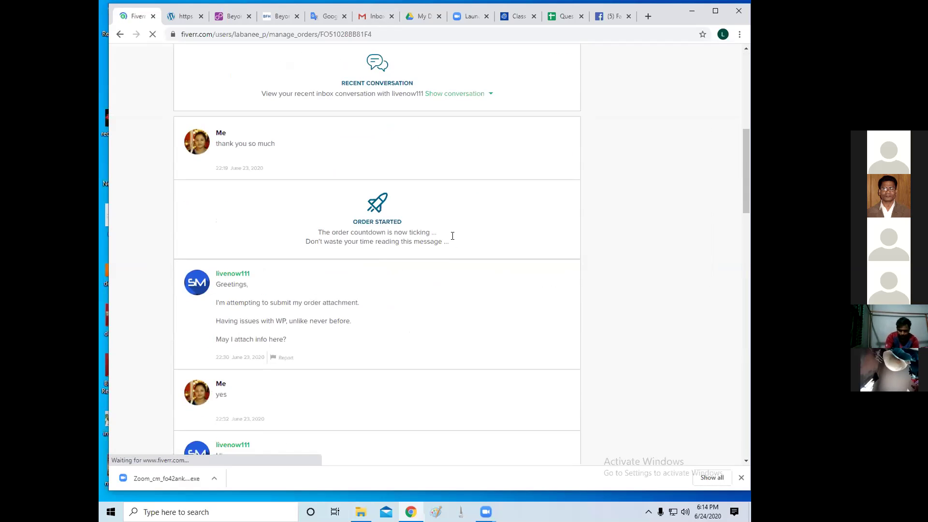
{"action": "scroll", "coordinate": [350, 165], "scroll_direction": "up", "scroll_amount": 2}
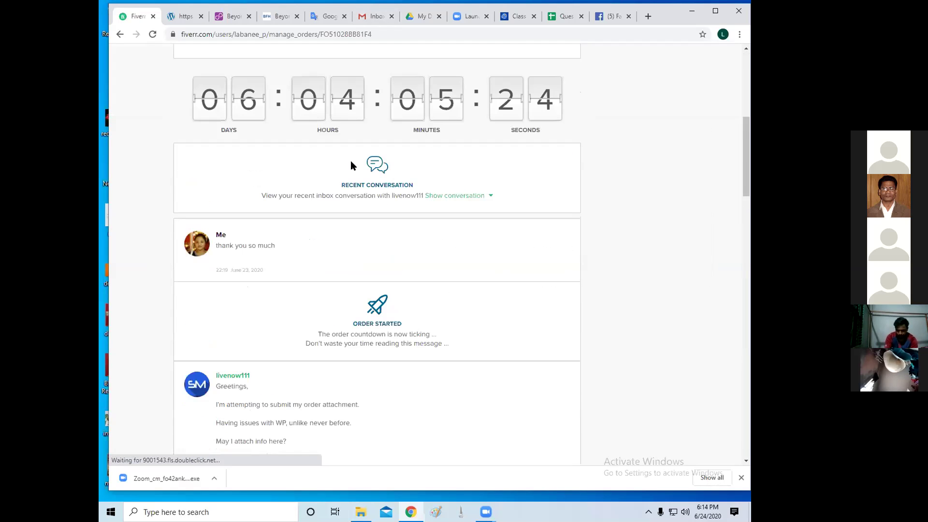
{"action": "scroll", "coordinate": [367, 256], "scroll_direction": "down", "scroll_amount": 4}
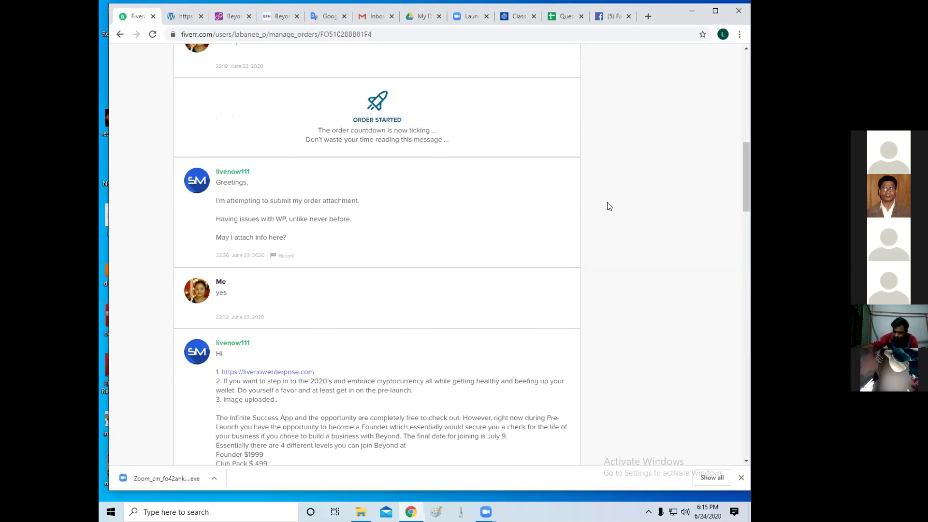
{"action": "scroll", "coordinate": [609, 207], "scroll_direction": "down", "scroll_amount": 6}
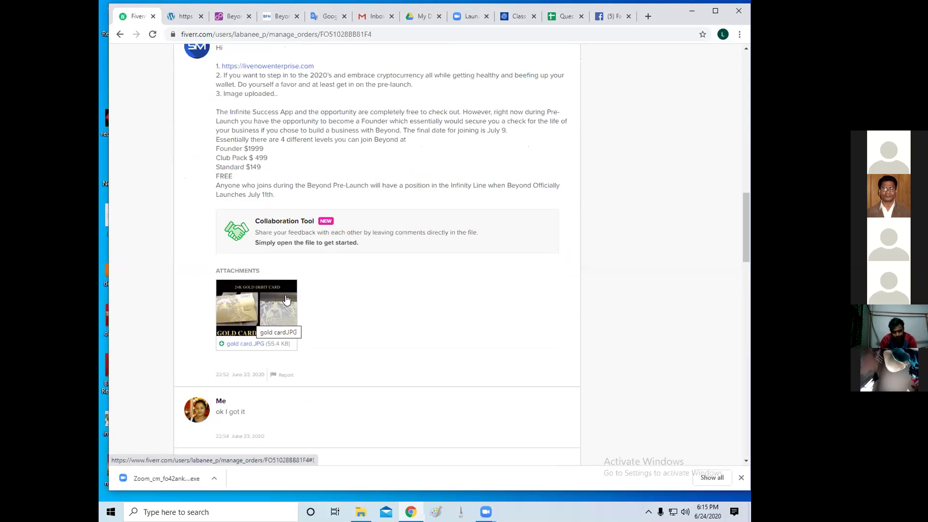
{"action": "scroll", "coordinate": [333, 285], "scroll_direction": "up", "scroll_amount": 2}
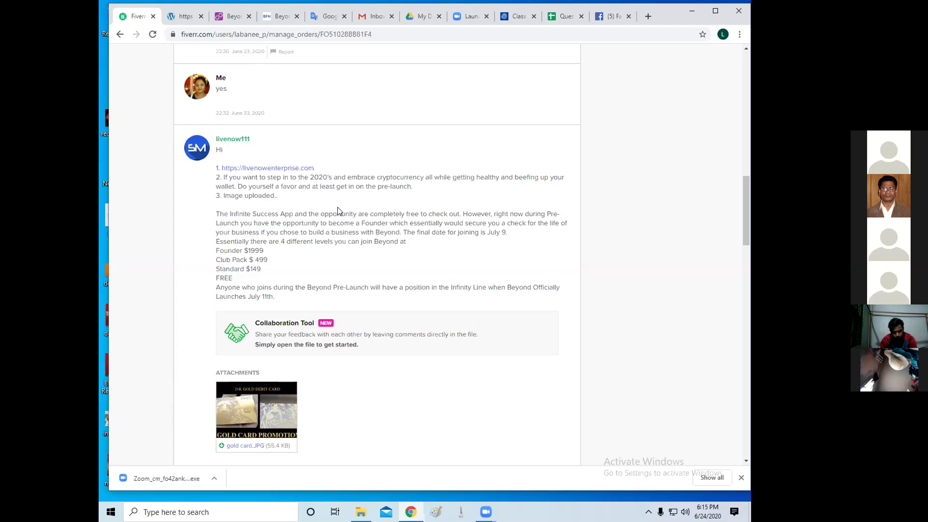
Check the open Business For Home article, then look through the buyer's livenowenterprise.com home page down to the CoinZoom section
{"action": "left_click", "coordinate": [277, 16]}
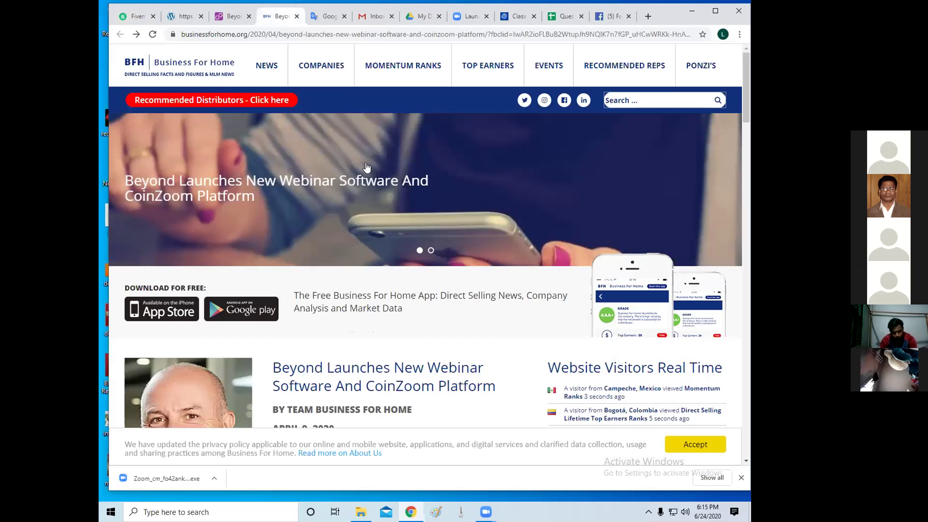
{"action": "left_click", "coordinate": [178, 18]}
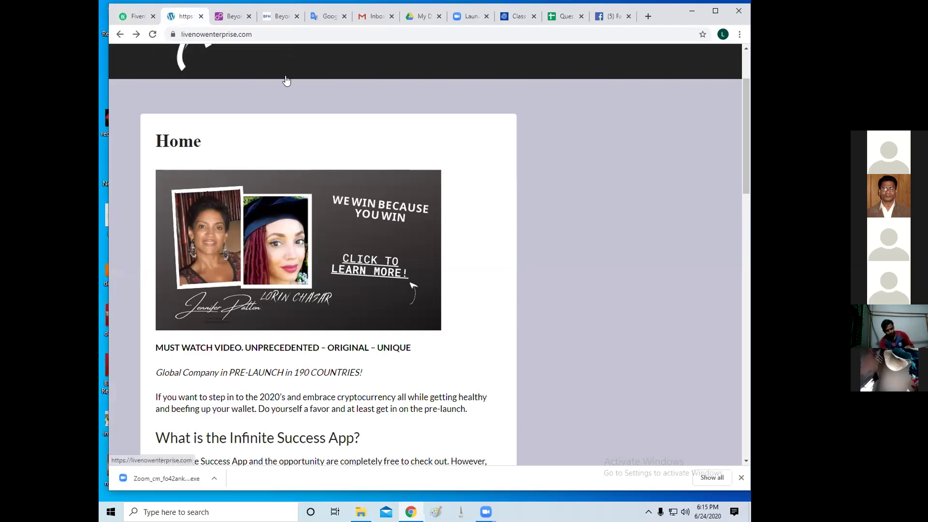
{"action": "double_click", "coordinate": [253, 34]}
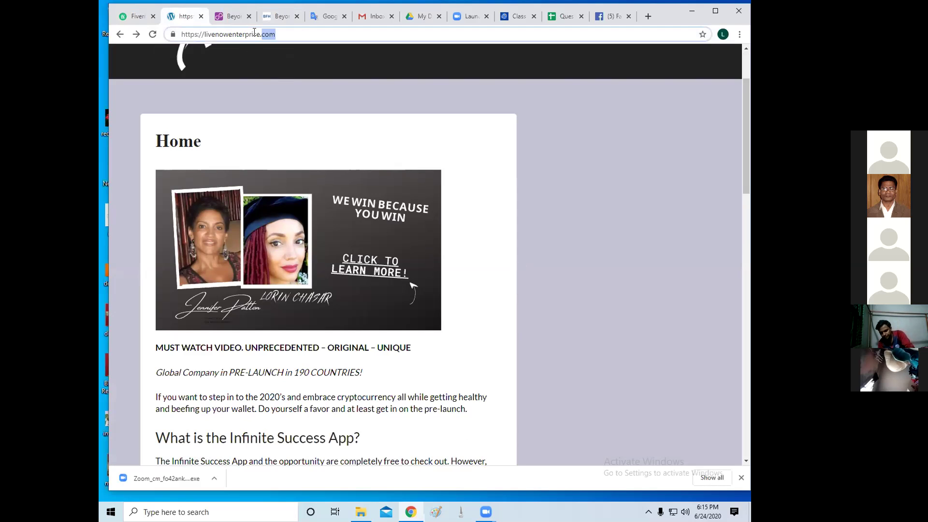
{"action": "left_click", "coordinate": [282, 34]}
{"action": "scroll", "coordinate": [430, 257], "scroll_direction": "down", "scroll_amount": 4}
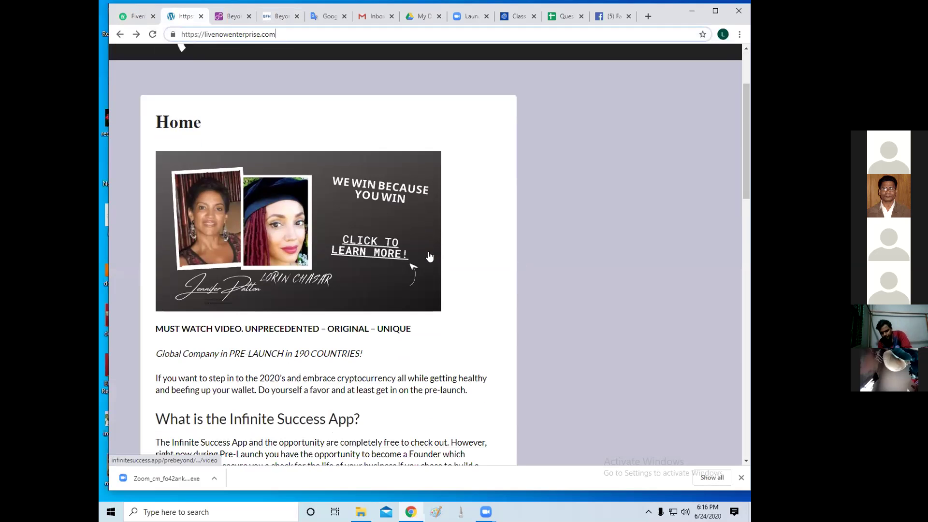
{"action": "scroll", "coordinate": [433, 259], "scroll_direction": "down", "scroll_amount": 16}
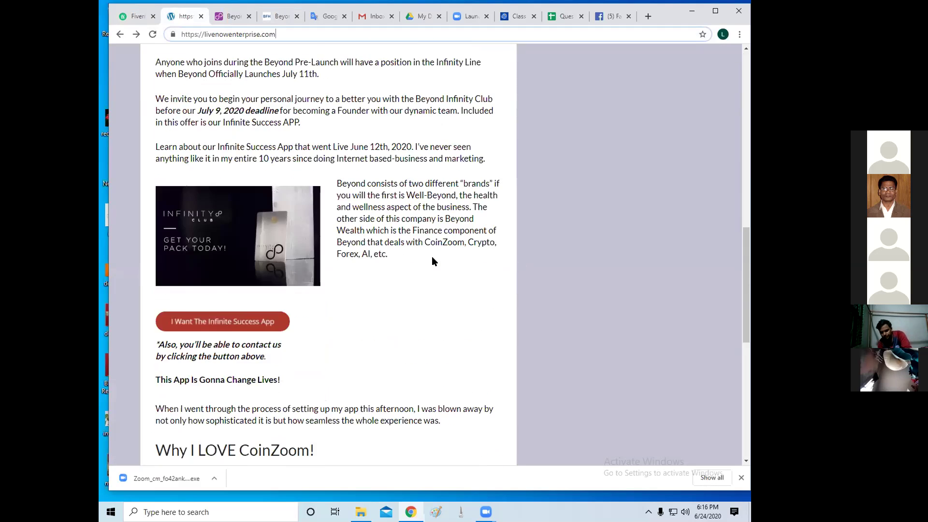
{"action": "scroll", "coordinate": [431, 260], "scroll_direction": "up", "scroll_amount": 3}
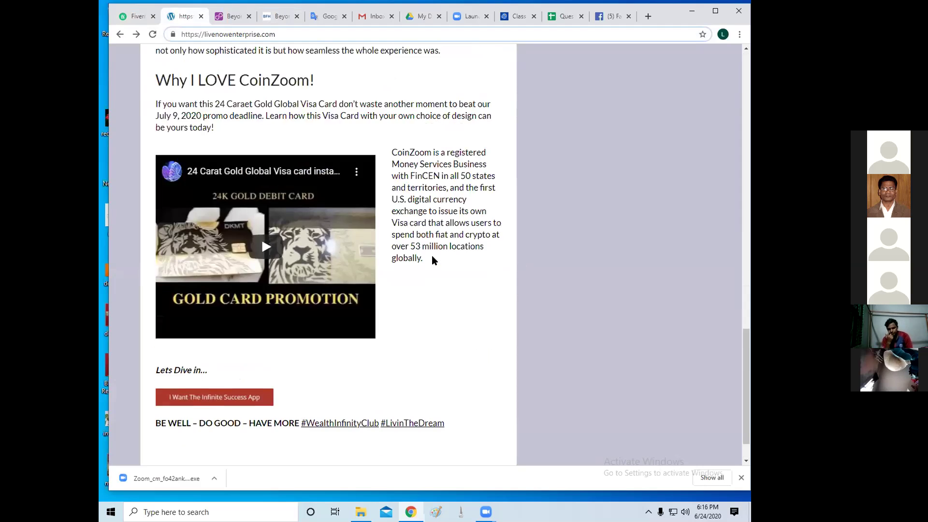
Follow the buyer's Infinite Success App link and its Get Started offer to the Beyond pre-launch page
{"action": "scroll", "coordinate": [434, 260], "scroll_direction": "down", "scroll_amount": 2}
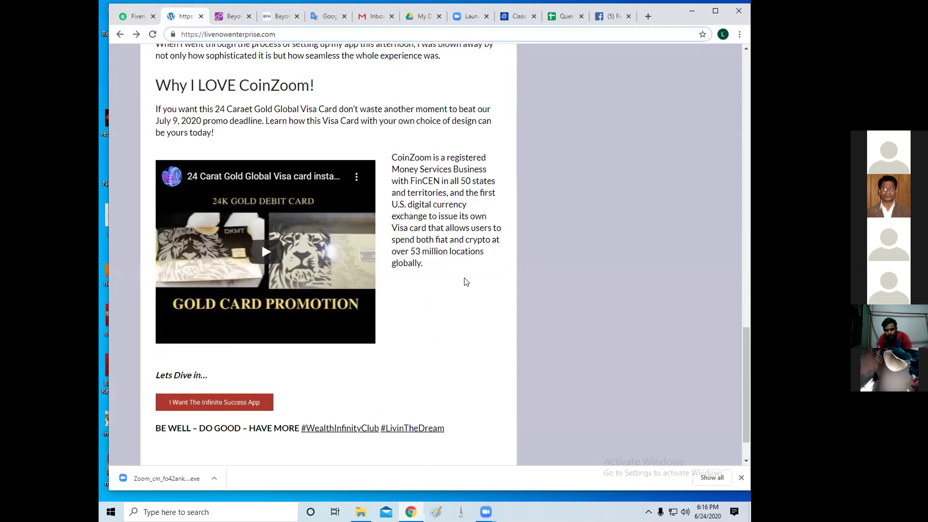
{"action": "left_click", "coordinate": [196, 402]}
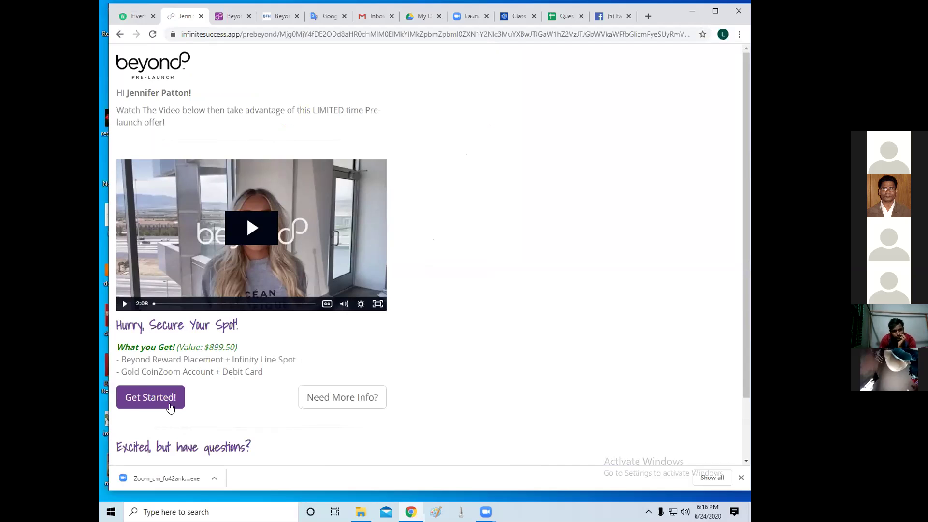
{"action": "left_click", "coordinate": [154, 398]}
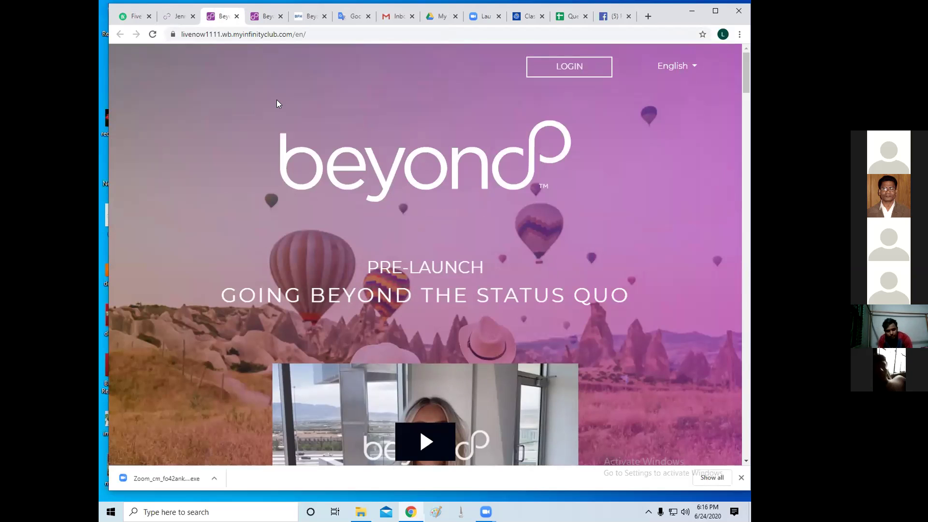
Return to the Fiverr order page and review the buyer's requirements and the order summary again
{"action": "left_click", "coordinate": [136, 18]}
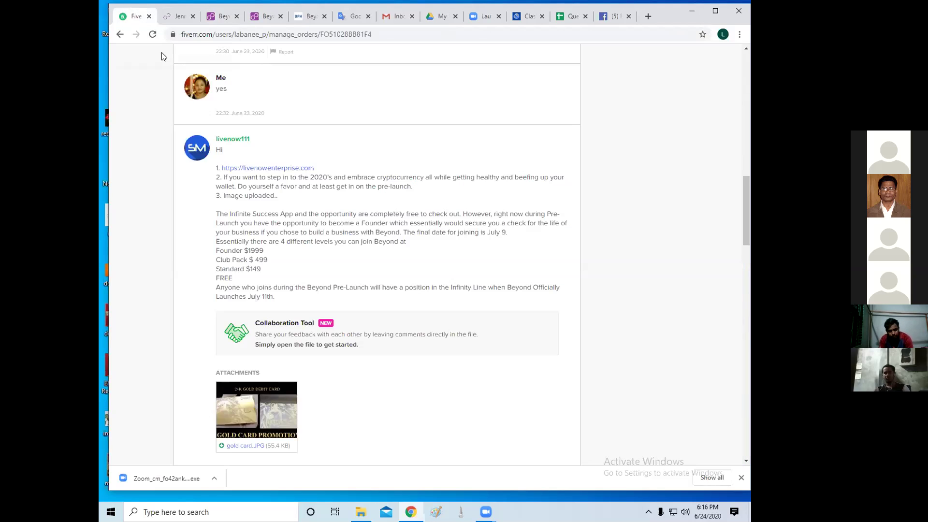
{"action": "scroll", "coordinate": [384, 354], "scroll_direction": "down", "scroll_amount": 1}
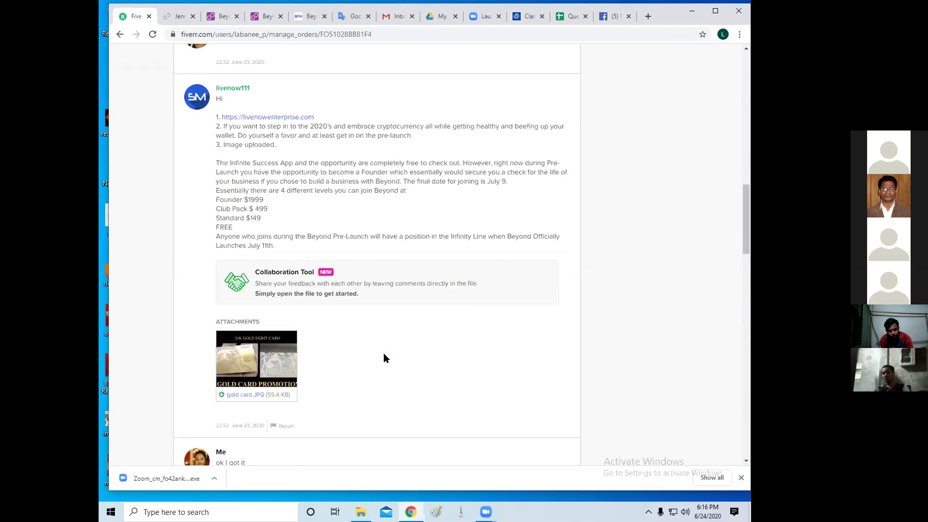
{"action": "scroll", "coordinate": [384, 353], "scroll_direction": "up", "scroll_amount": 3}
{"action": "scroll", "coordinate": [383, 352], "scroll_direction": "up", "scroll_amount": 1}
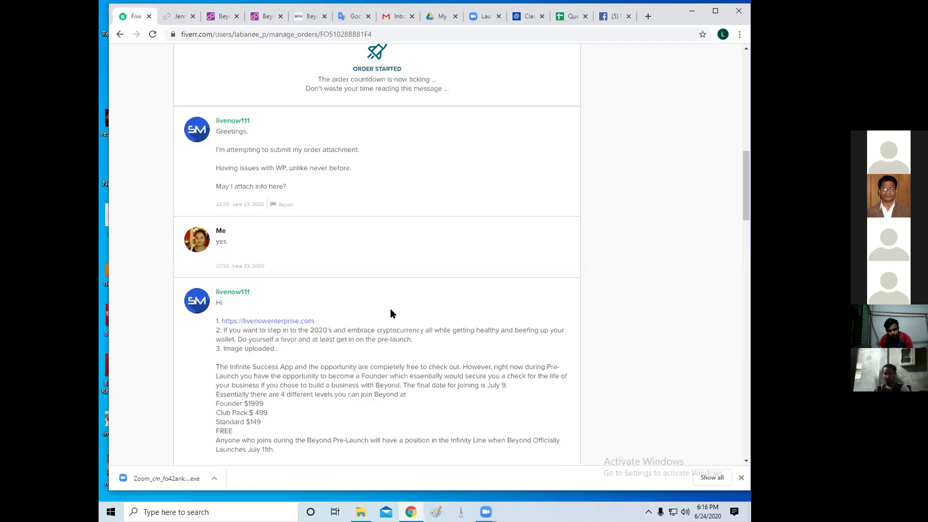
{"action": "scroll", "coordinate": [393, 270], "scroll_direction": "down", "scroll_amount": 6}
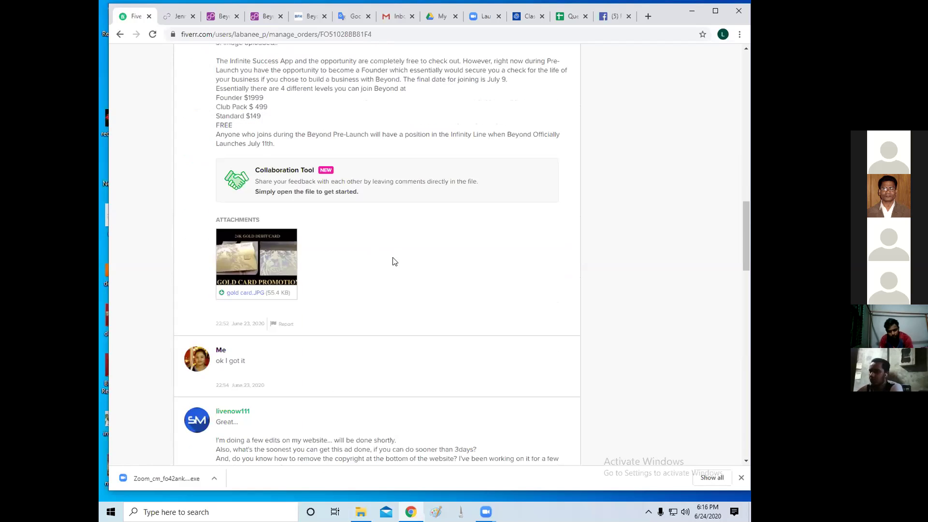
{"action": "scroll", "coordinate": [377, 315], "scroll_direction": "up", "scroll_amount": 14}
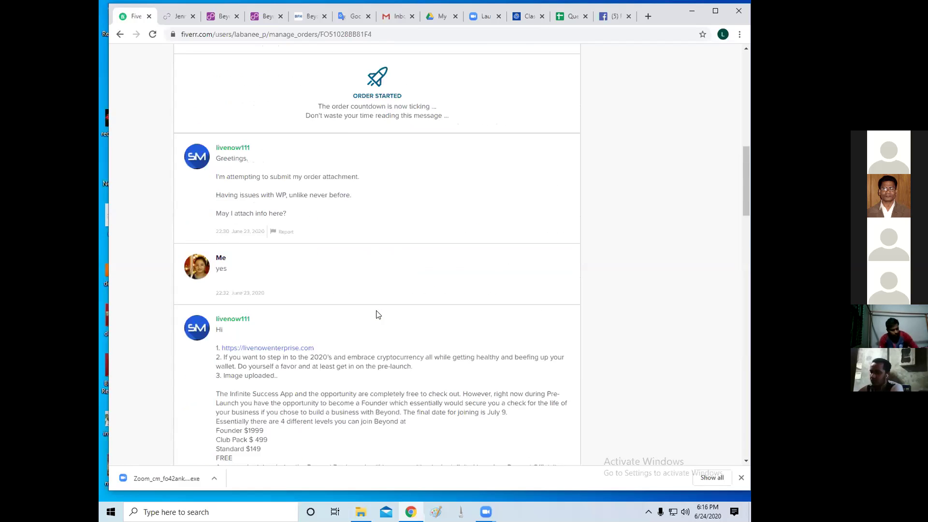
{"action": "scroll", "coordinate": [373, 309], "scroll_direction": "up", "scroll_amount": 5}
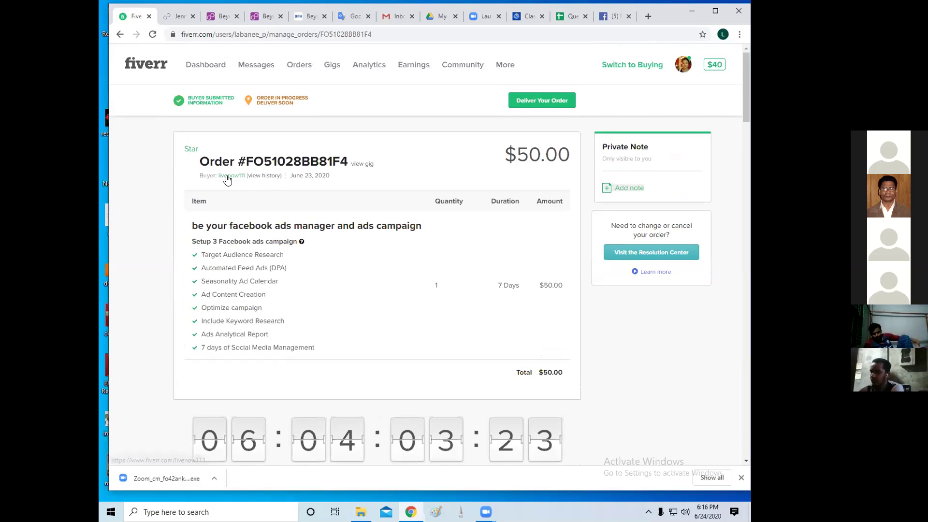
Open the buyer's Fiverr profile in a new tab and look through its description, skills and reviews
{"action": "right_click", "coordinate": [226, 180]}
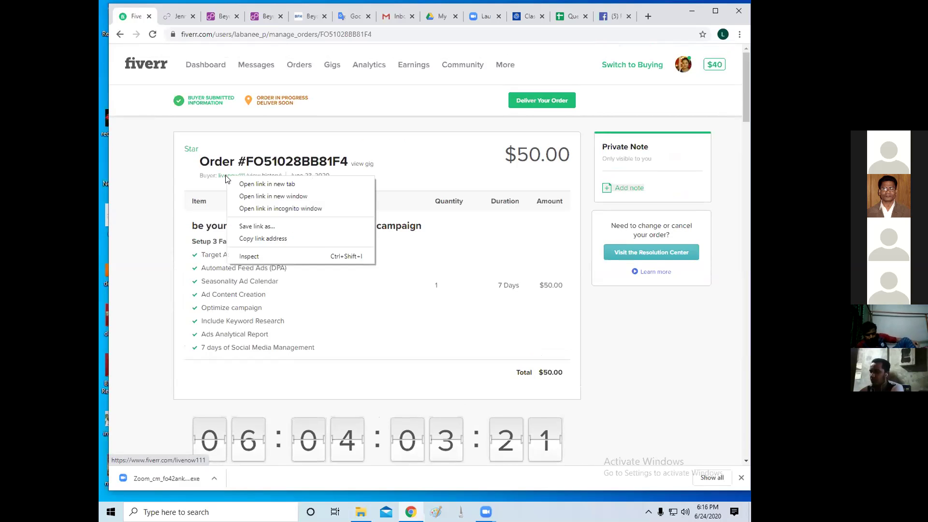
{"action": "left_click", "coordinate": [248, 185]}
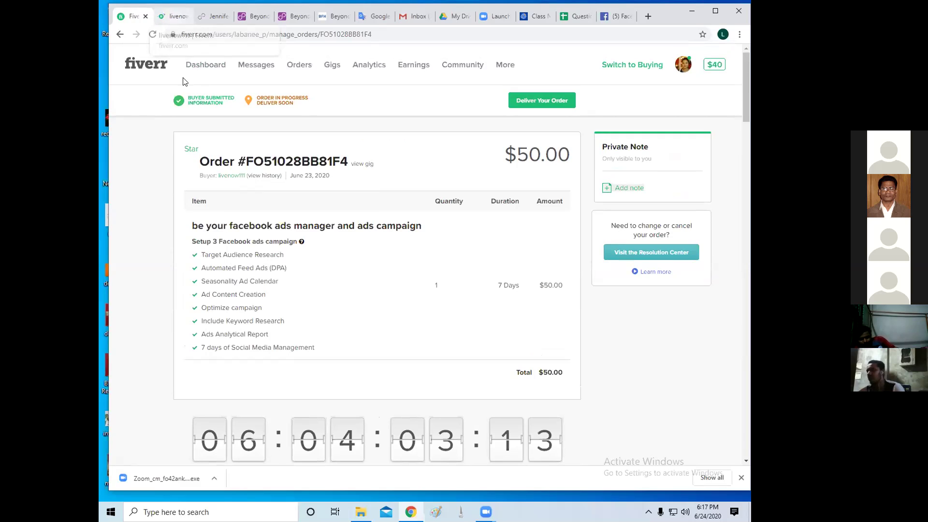
{"action": "left_click", "coordinate": [174, 16]}
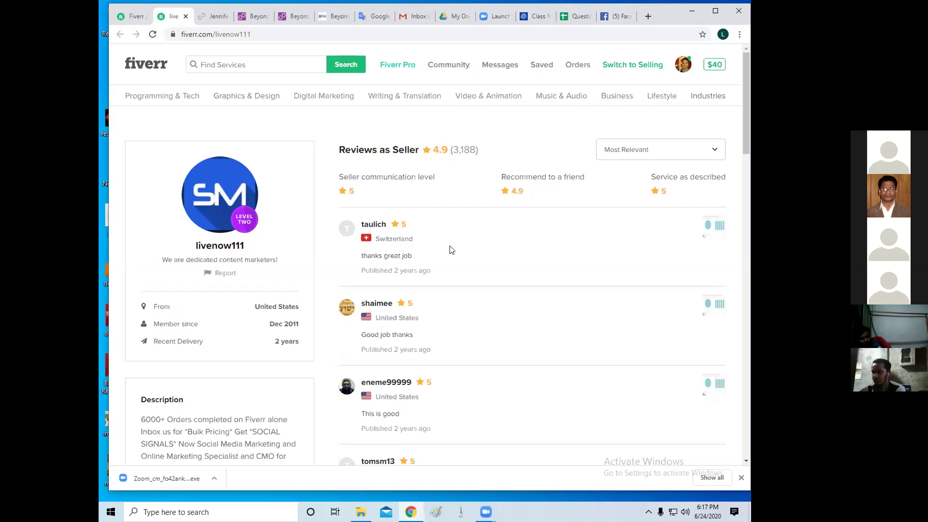
{"action": "scroll", "coordinate": [451, 250], "scroll_direction": "down", "scroll_amount": 2}
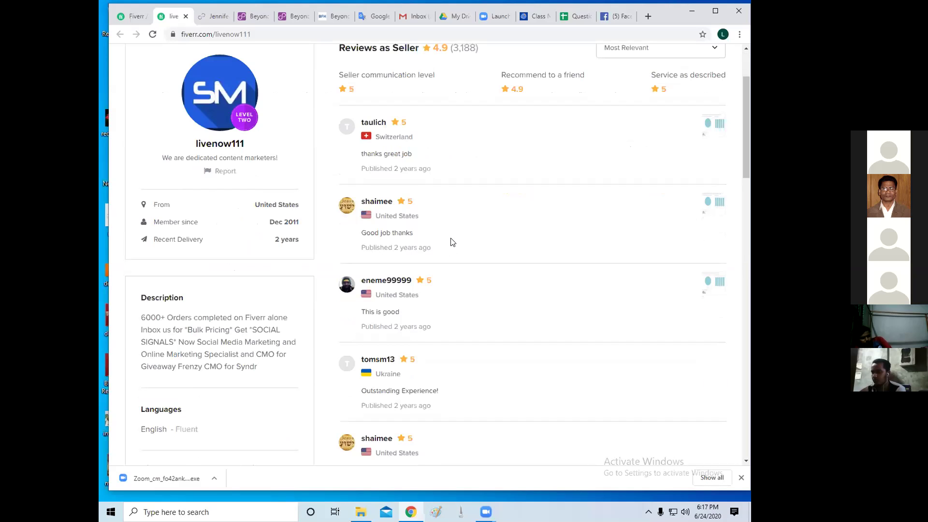
{"action": "scroll", "coordinate": [453, 242], "scroll_direction": "down", "scroll_amount": 4}
{"action": "scroll", "coordinate": [452, 241], "scroll_direction": "down", "scroll_amount": 4}
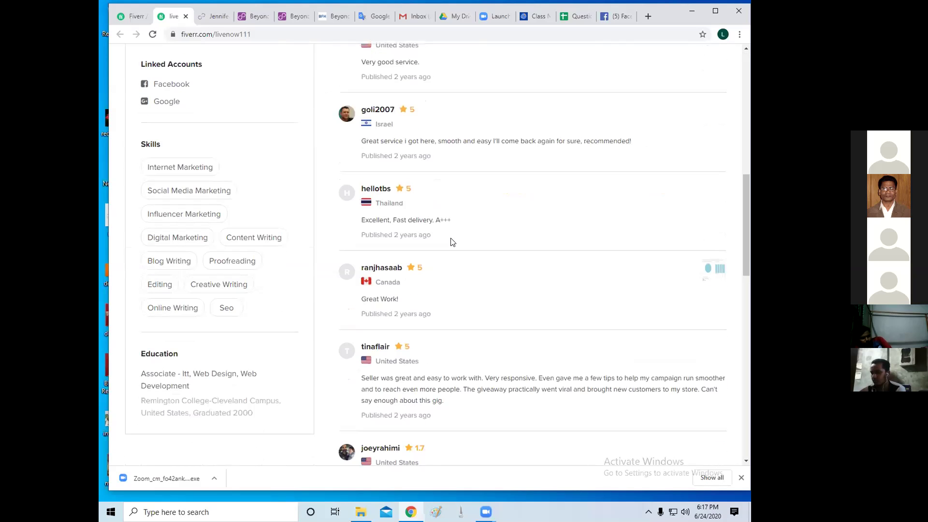
{"action": "scroll", "coordinate": [452, 242], "scroll_direction": "down", "scroll_amount": 4}
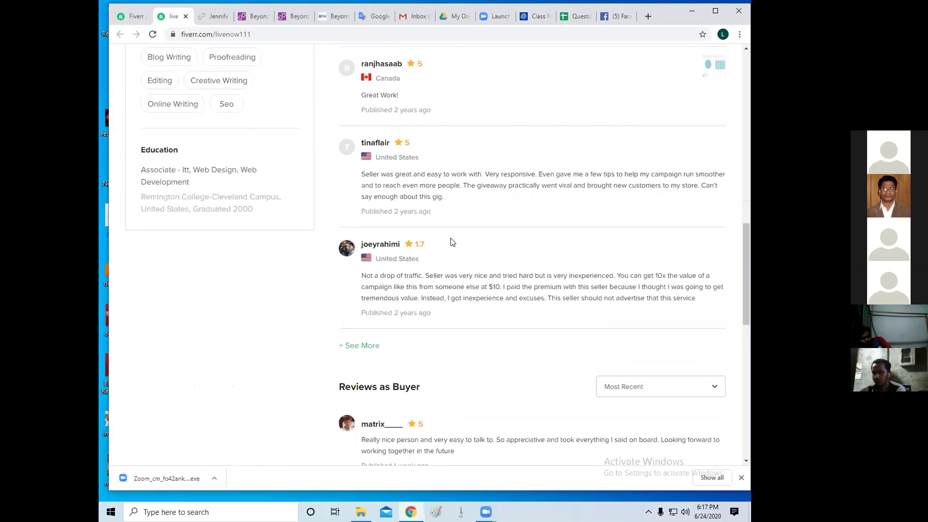
Examine the reviews the buyer received as seller and as buyer, along with the profile's skills and education, and close the profile
{"action": "scroll", "coordinate": [451, 238], "scroll_direction": "down", "scroll_amount": 4}
{"action": "scroll", "coordinate": [452, 238], "scroll_direction": "down", "scroll_amount": 5}
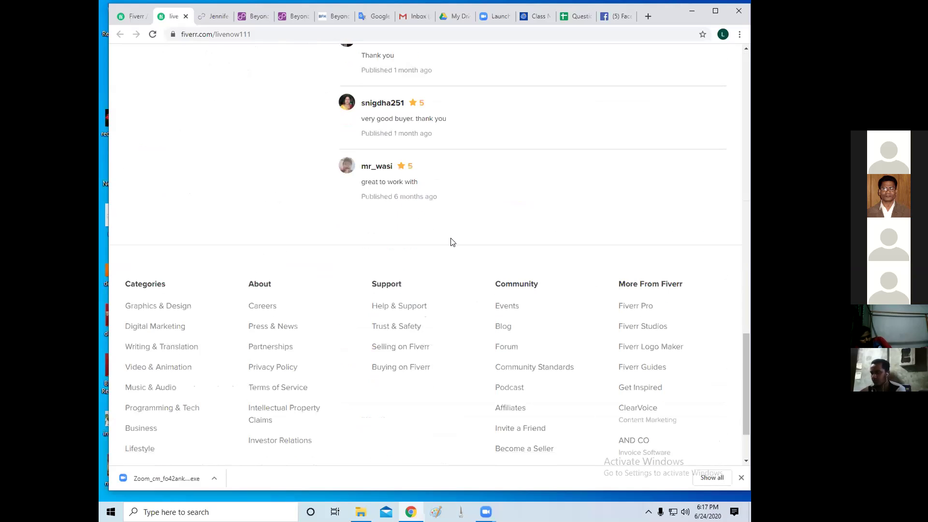
{"action": "scroll", "coordinate": [452, 239], "scroll_direction": "up", "scroll_amount": 13}
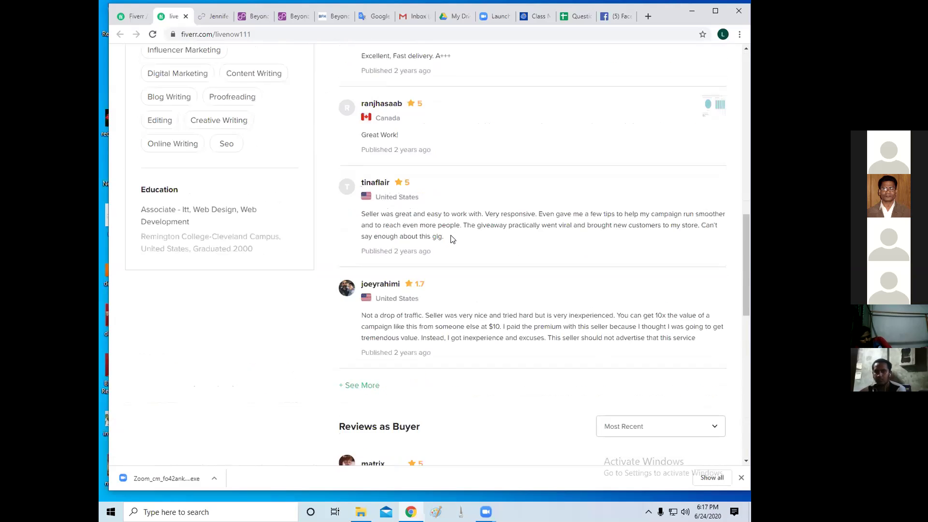
{"action": "scroll", "coordinate": [453, 239], "scroll_direction": "up", "scroll_amount": 10}
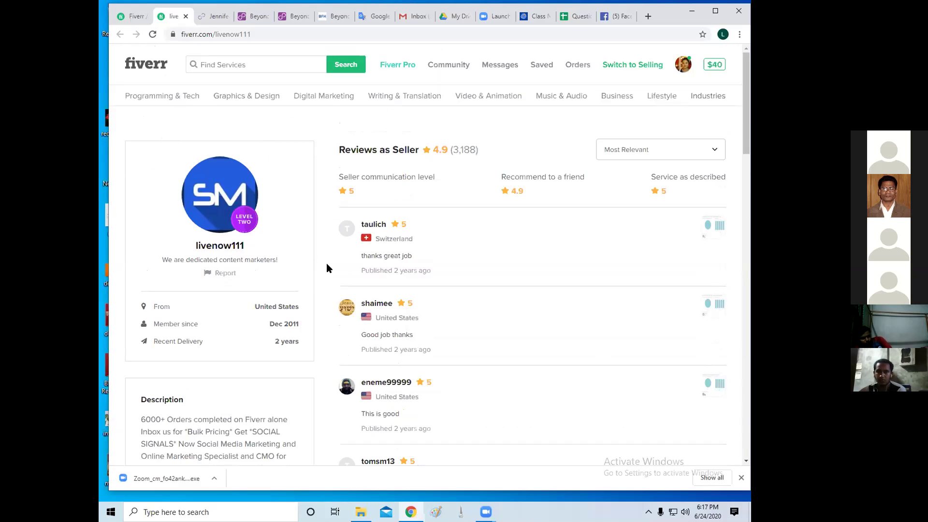
{"action": "scroll", "coordinate": [327, 264], "scroll_direction": "down", "scroll_amount": 3}
{"action": "scroll", "coordinate": [327, 265], "scroll_direction": "down", "scroll_amount": 4}
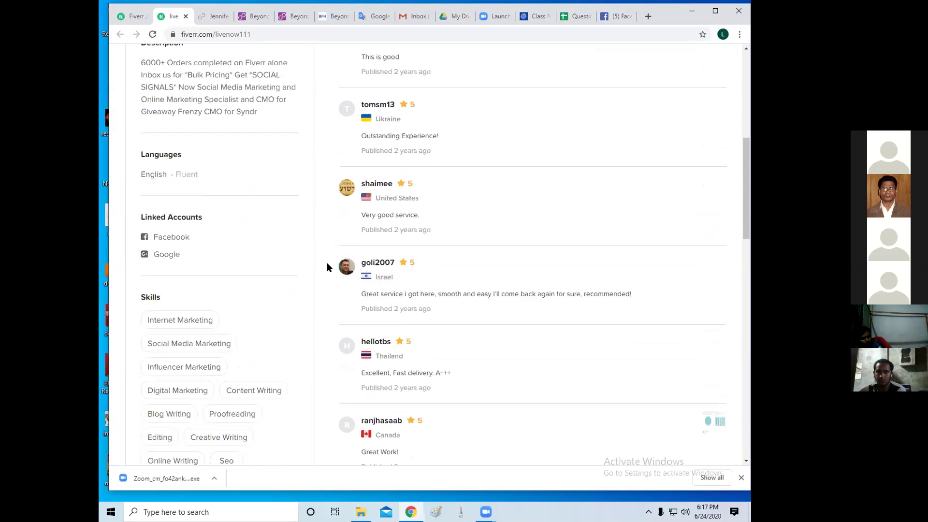
{"action": "scroll", "coordinate": [327, 264], "scroll_direction": "down", "scroll_amount": 3}
{"action": "scroll", "coordinate": [326, 263], "scroll_direction": "down", "scroll_amount": 4}
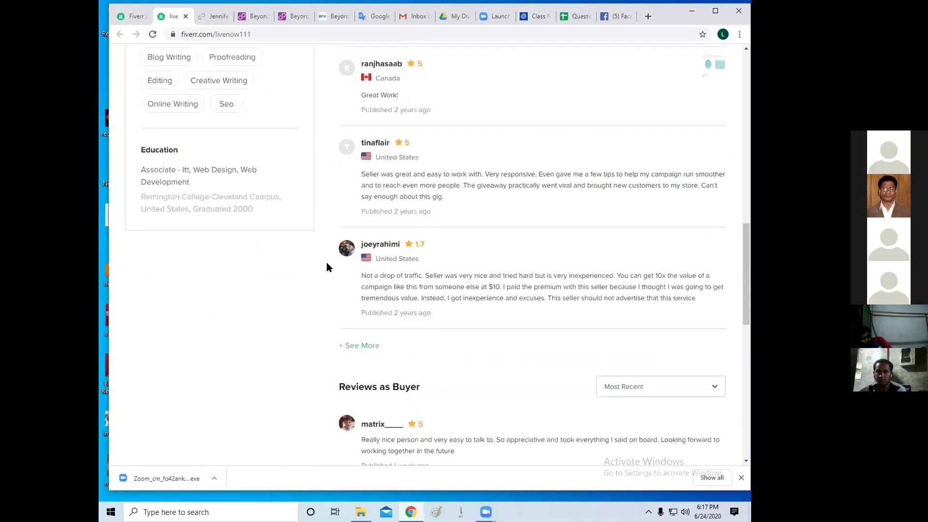
{"action": "scroll", "coordinate": [326, 263], "scroll_direction": "down", "scroll_amount": 4}
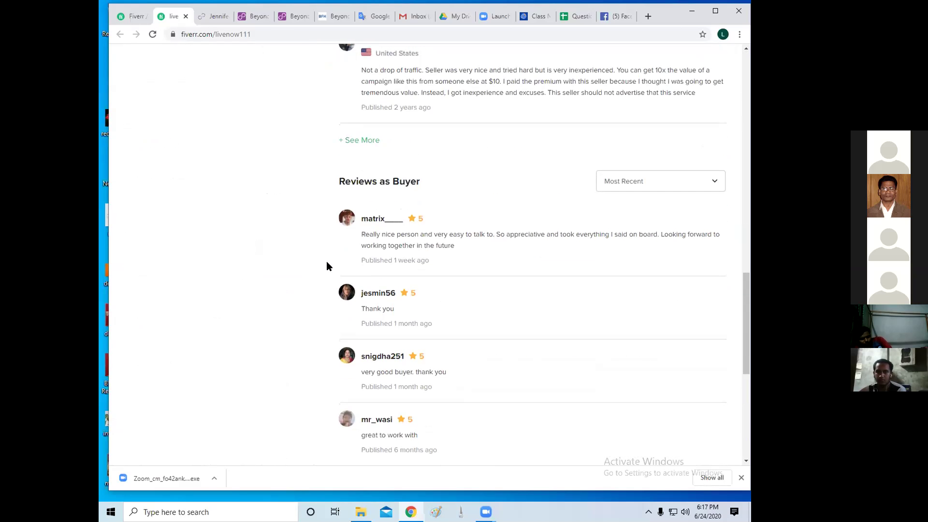
{"action": "scroll", "coordinate": [327, 262], "scroll_direction": "down", "scroll_amount": 4}
{"action": "scroll", "coordinate": [327, 263], "scroll_direction": "up", "scroll_amount": 12}
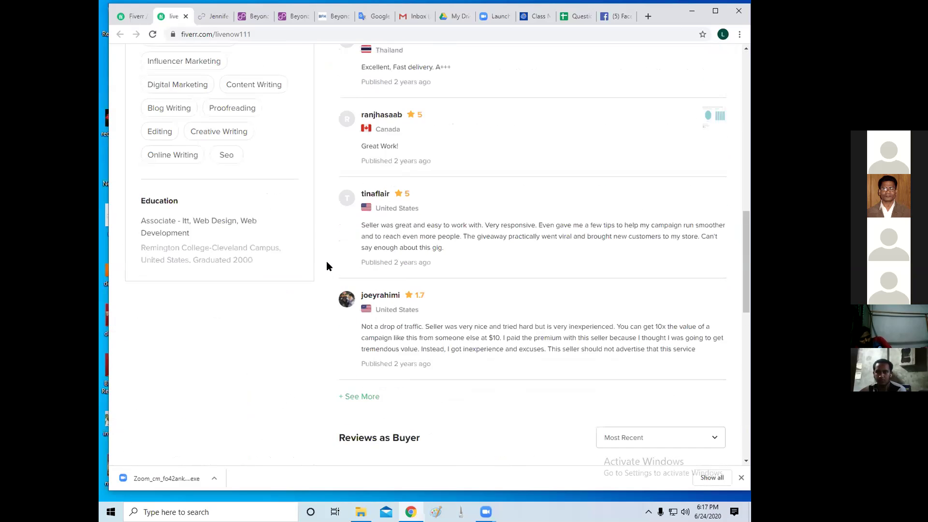
{"action": "scroll", "coordinate": [327, 264], "scroll_direction": "up", "scroll_amount": 8}
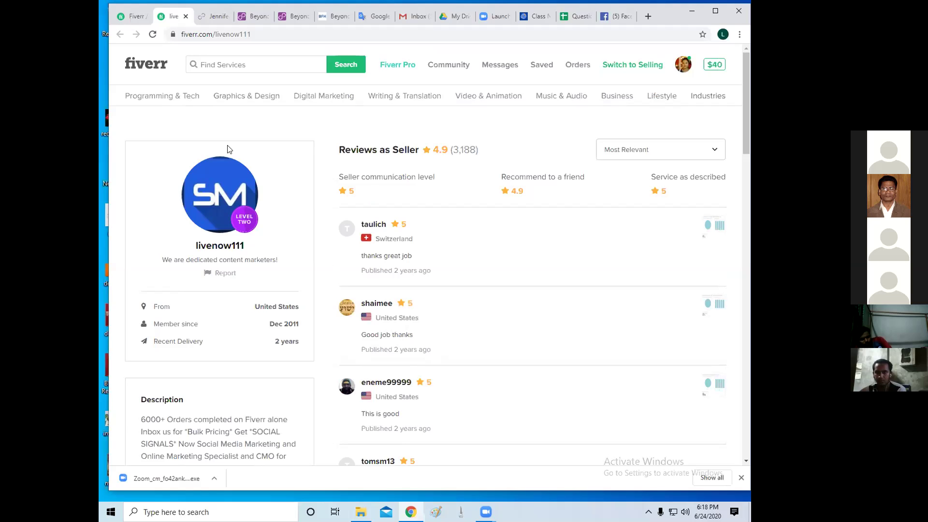
{"action": "left_click", "coordinate": [186, 15]}
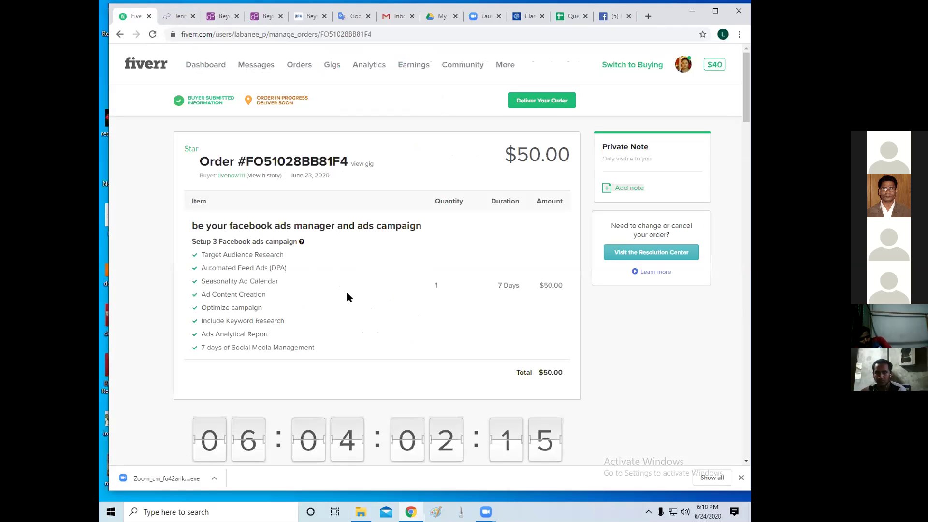
Return to the order's details, expand the recent inbox conversation with the buyer and read its messages
{"action": "scroll", "coordinate": [349, 283], "scroll_direction": "down", "scroll_amount": 2}
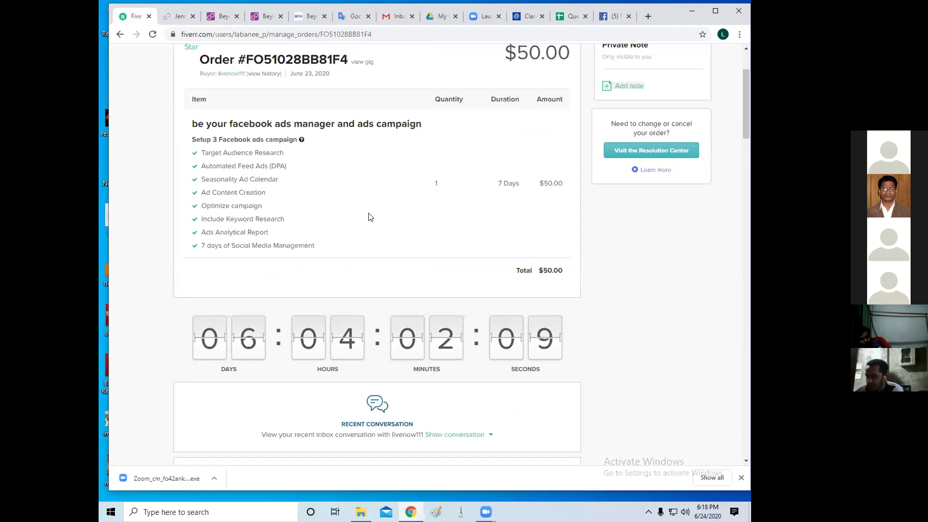
{"action": "scroll", "coordinate": [371, 220], "scroll_direction": "down", "scroll_amount": 3}
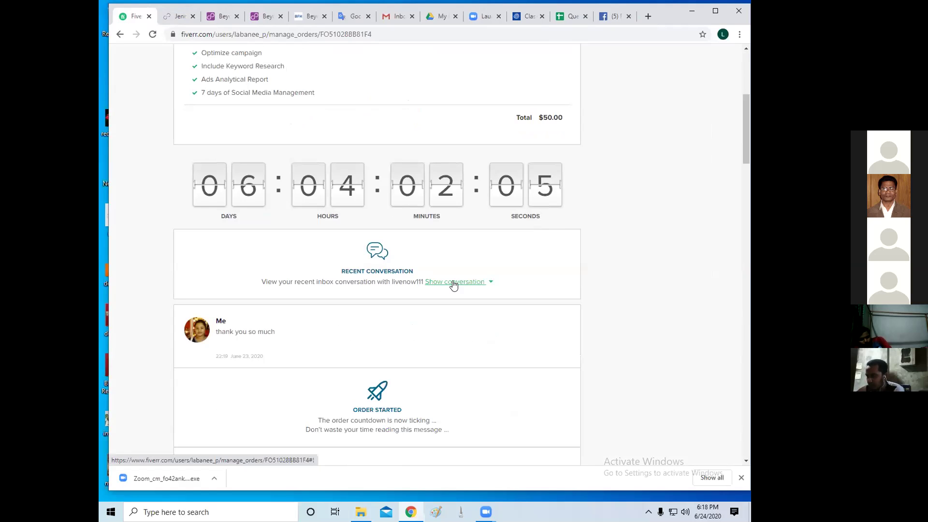
{"action": "left_click", "coordinate": [453, 282]}
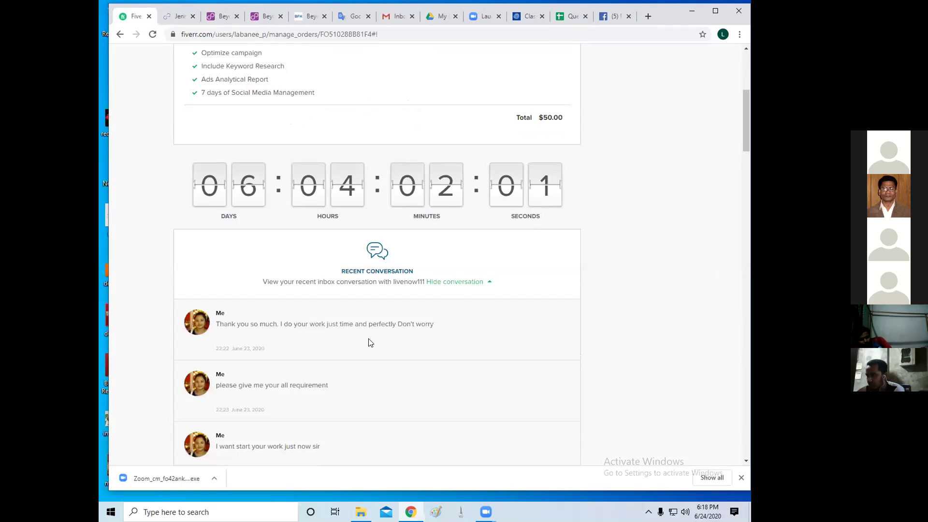
{"action": "scroll", "coordinate": [370, 343], "scroll_direction": "down", "scroll_amount": 3}
{"action": "scroll", "coordinate": [370, 342], "scroll_direction": "down", "scroll_amount": 3}
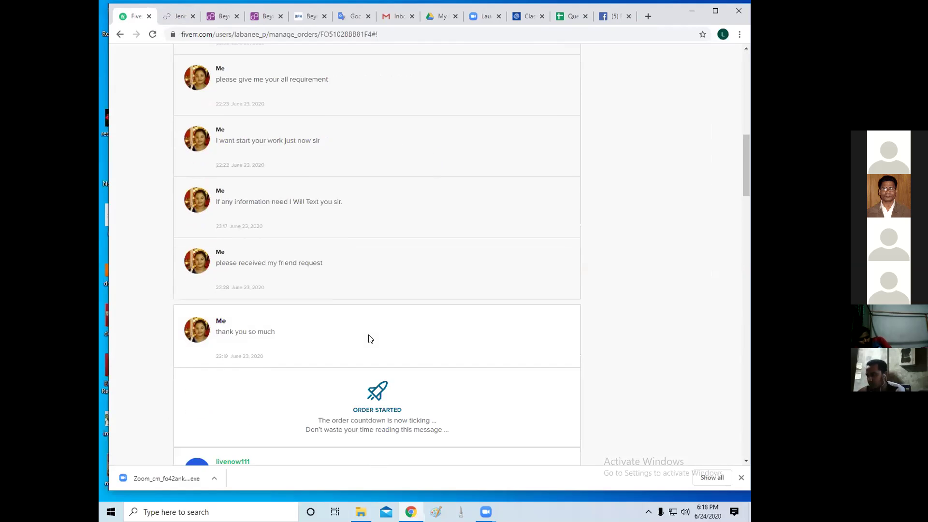
{"action": "scroll", "coordinate": [365, 326], "scroll_direction": "down", "scroll_amount": 3}
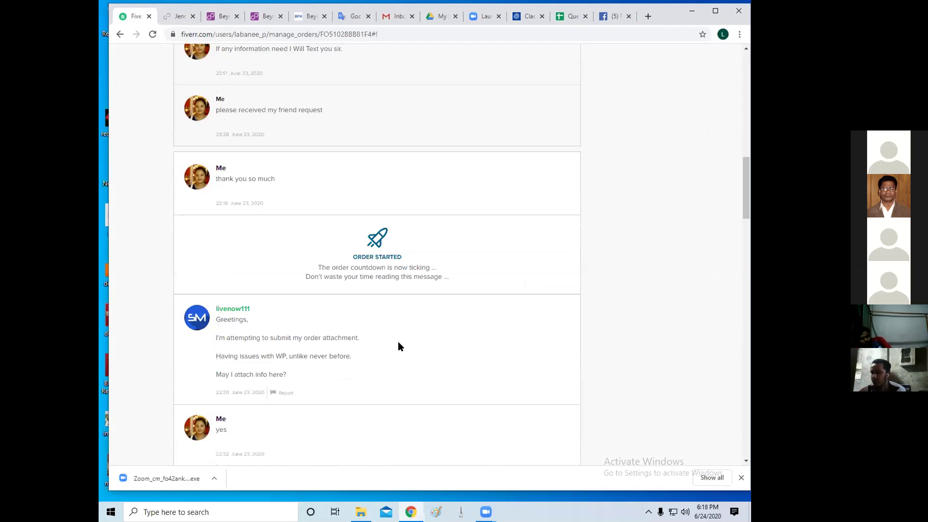
Read the order messages on the buyer's submitted requirements, the gold card.JPG attachment and the follow-up about delivery time
{"action": "scroll", "coordinate": [399, 348], "scroll_direction": "down", "scroll_amount": 2}
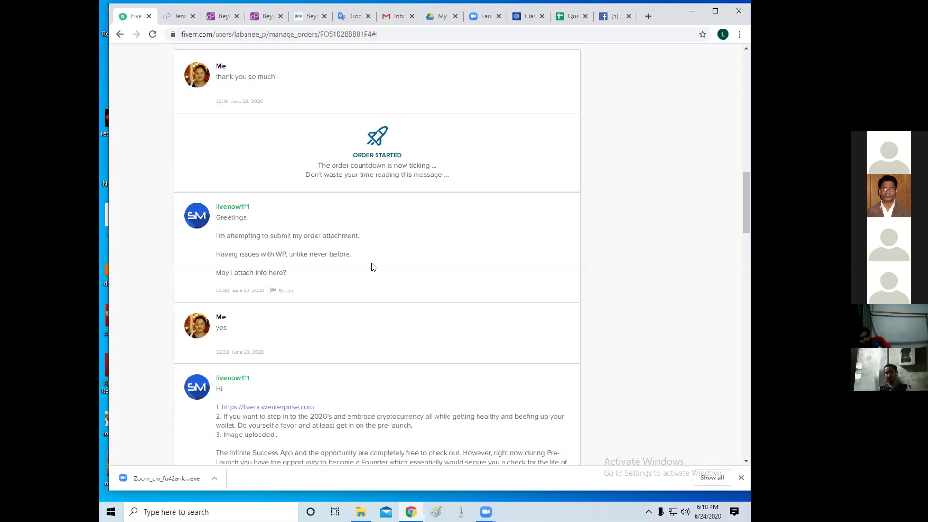
{"action": "scroll", "coordinate": [373, 267], "scroll_direction": "down", "scroll_amount": 1}
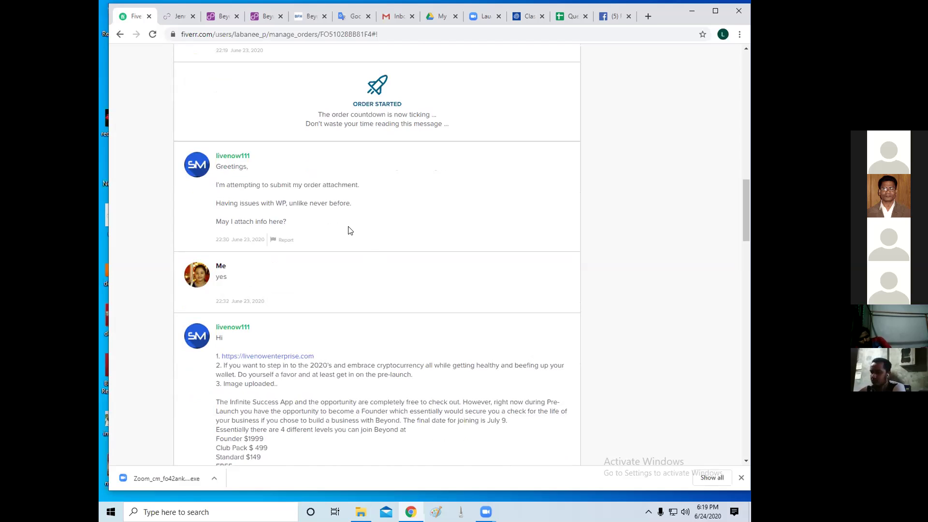
{"action": "scroll", "coordinate": [350, 230], "scroll_direction": "down", "scroll_amount": 2}
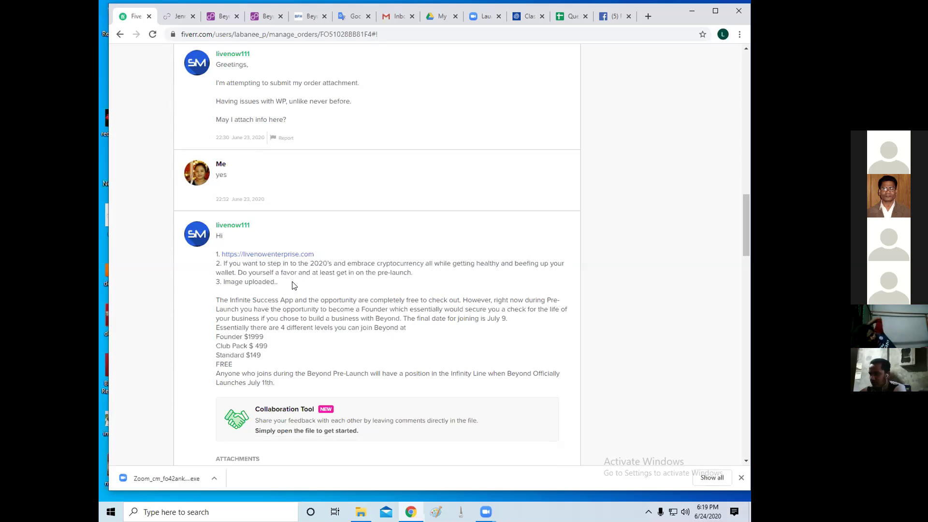
{"action": "scroll", "coordinate": [292, 285], "scroll_direction": "down", "scroll_amount": 1}
{"action": "scroll", "coordinate": [293, 284], "scroll_direction": "down", "scroll_amount": 4}
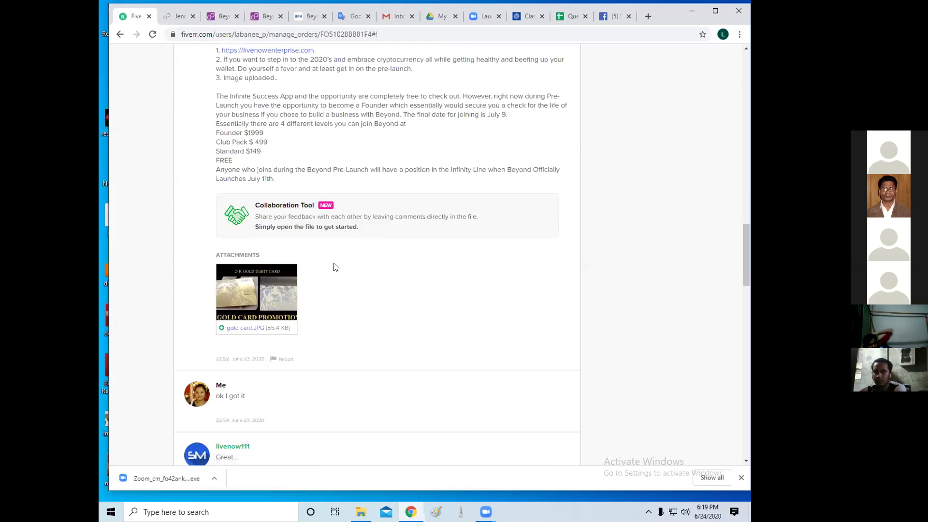
{"action": "scroll", "coordinate": [340, 264], "scroll_direction": "down", "scroll_amount": 3}
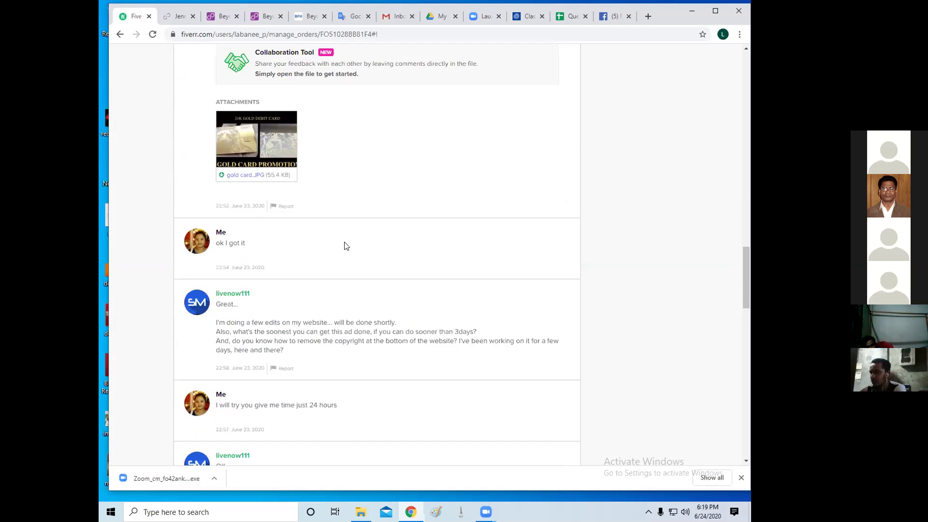
{"action": "scroll", "coordinate": [345, 246], "scroll_direction": "down", "scroll_amount": 1}
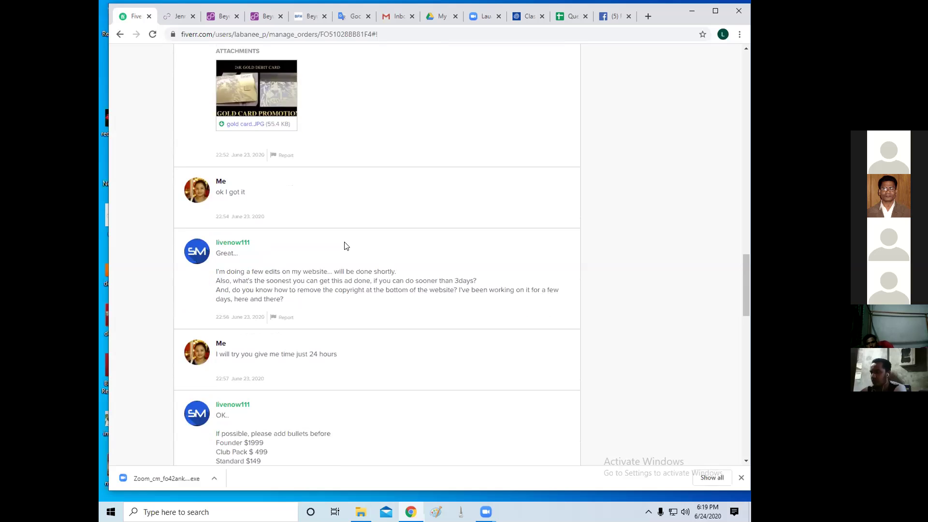
{"action": "scroll", "coordinate": [345, 246], "scroll_direction": "up", "scroll_amount": 2}
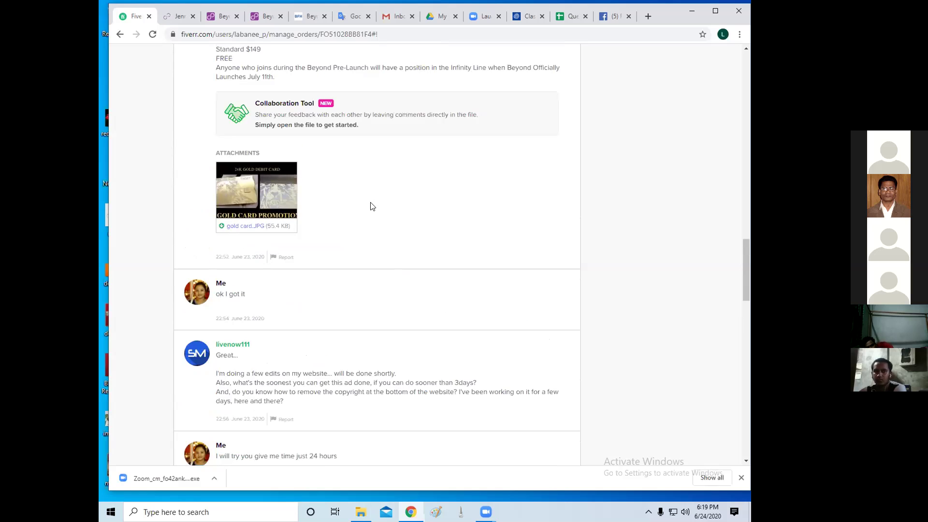
Minimize the browser and switch to File Explorer with the Downloads folder
{"action": "left_click", "coordinate": [691, 10]}
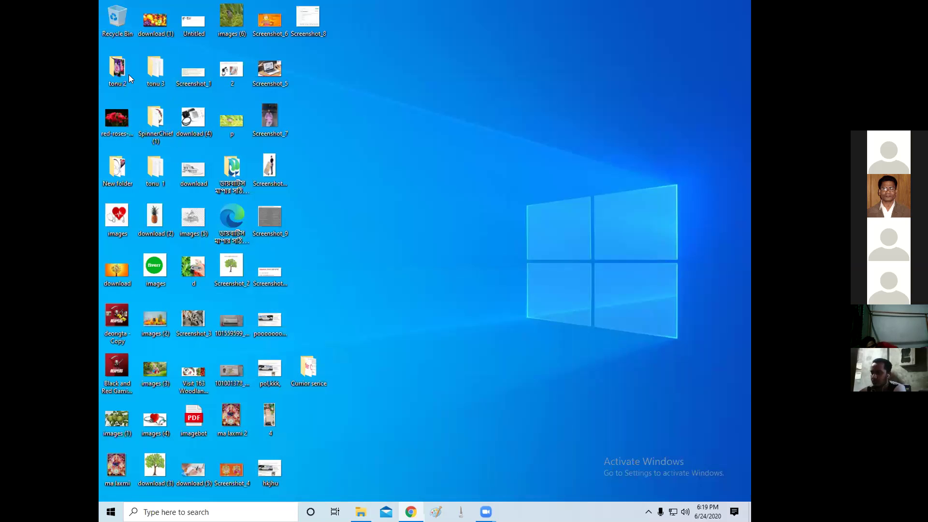
{"action": "key", "text": "super+e"}
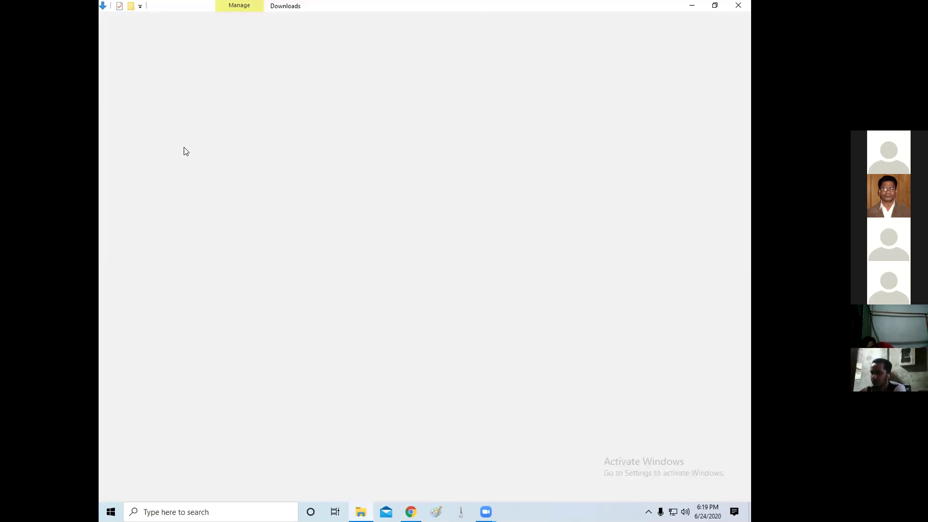